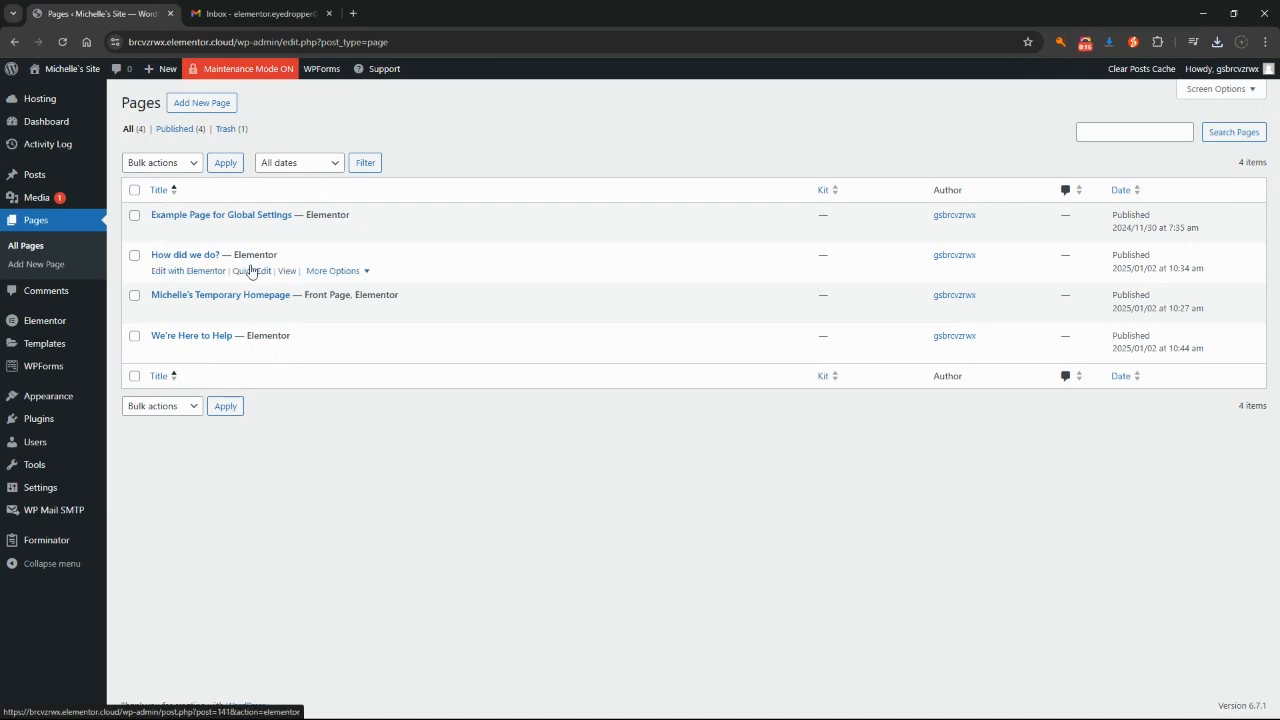
Step: View the live 'How did we do?' page from the All Pages list
{"action": "left_click", "coordinate": [287, 271]}
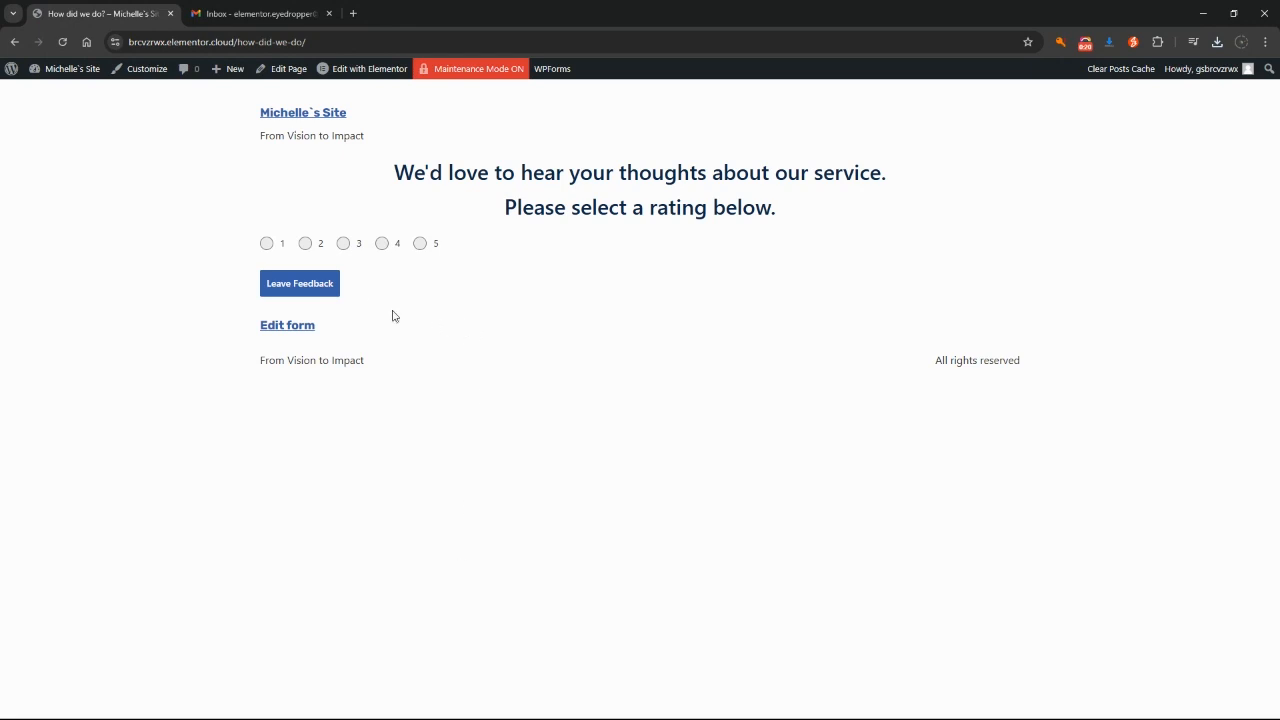
Step: Submit a rating of 1 with Leave Feedback on the How did we do? page
{"action": "left_click", "coordinate": [265, 245]}
{"action": "left_click", "coordinate": [304, 290]}
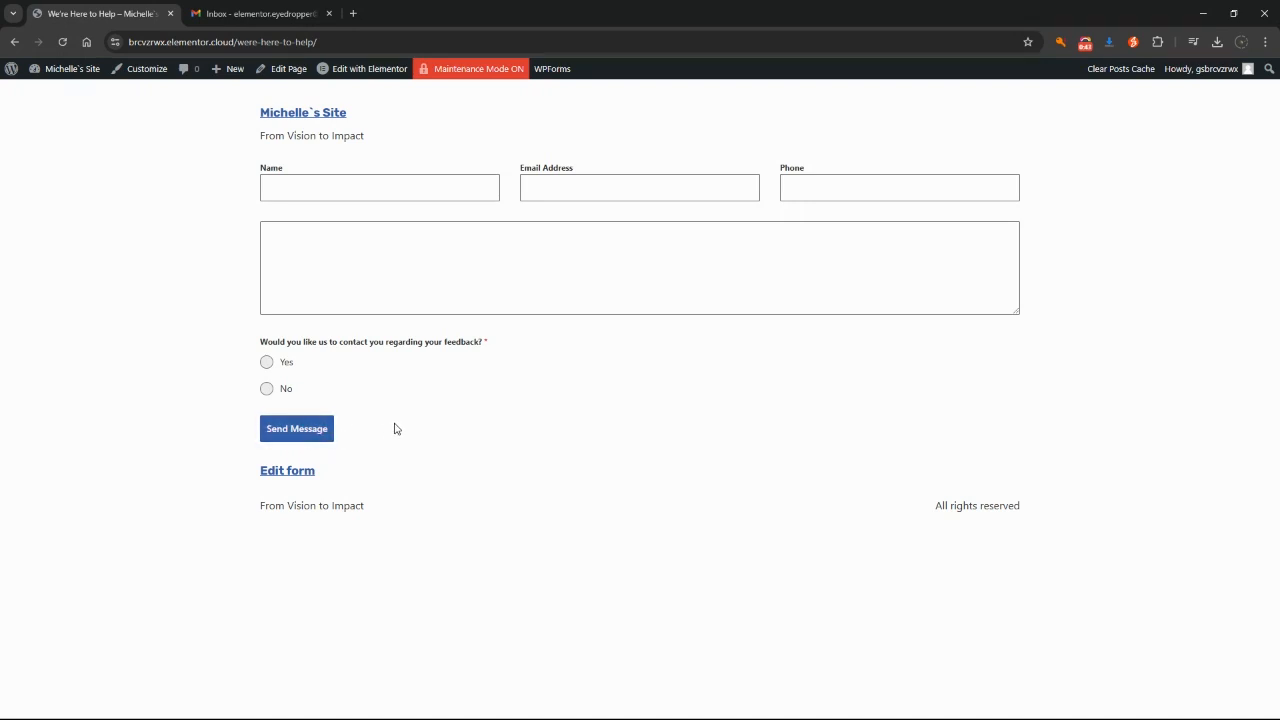
Step: Fill in a name, a phone number and the message 'Hello, this is my feedback', choosing Yes to contact
{"action": "left_click", "coordinate": [352, 186]}
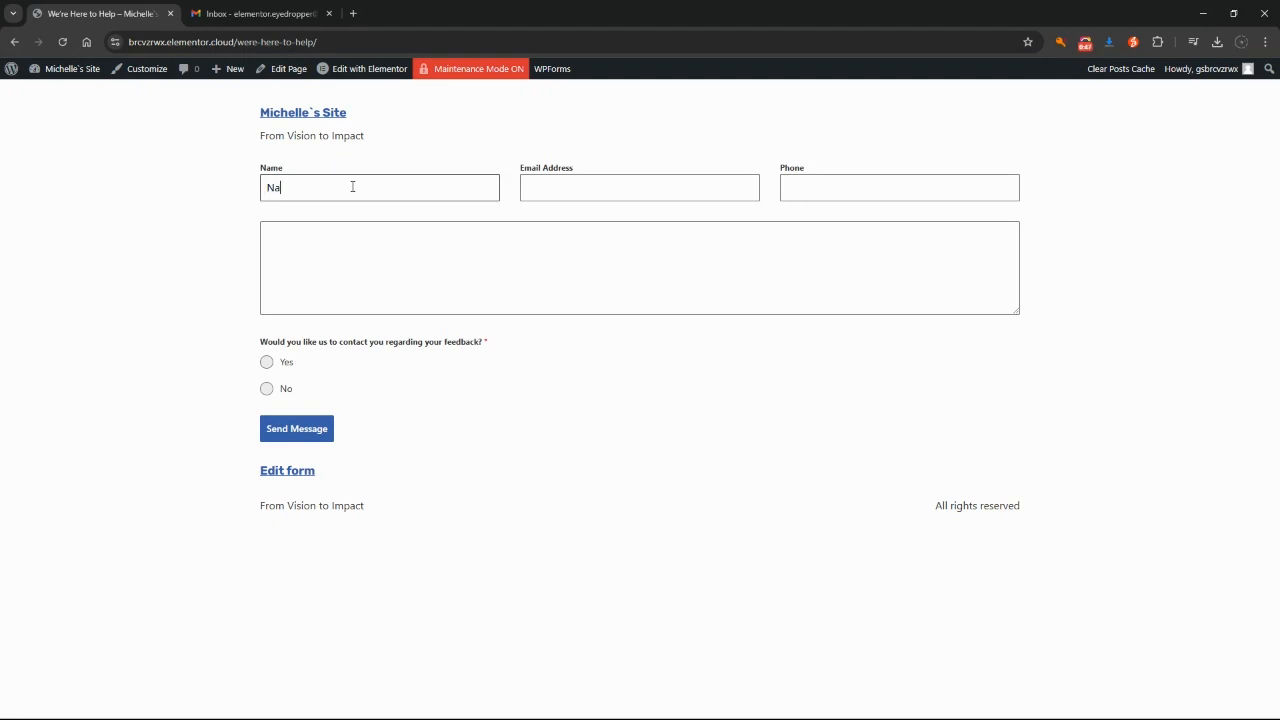
{"action": "type", "text": "Name"}
{"action": "key", "text": "Tab"}
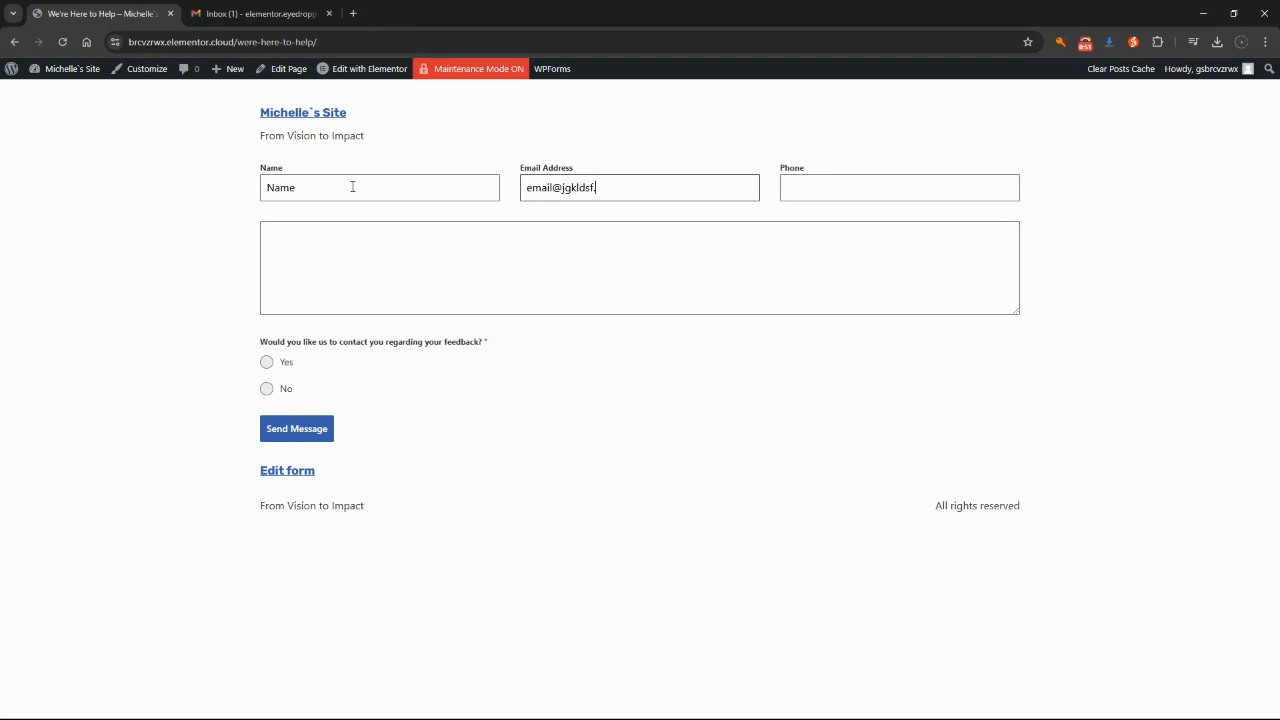
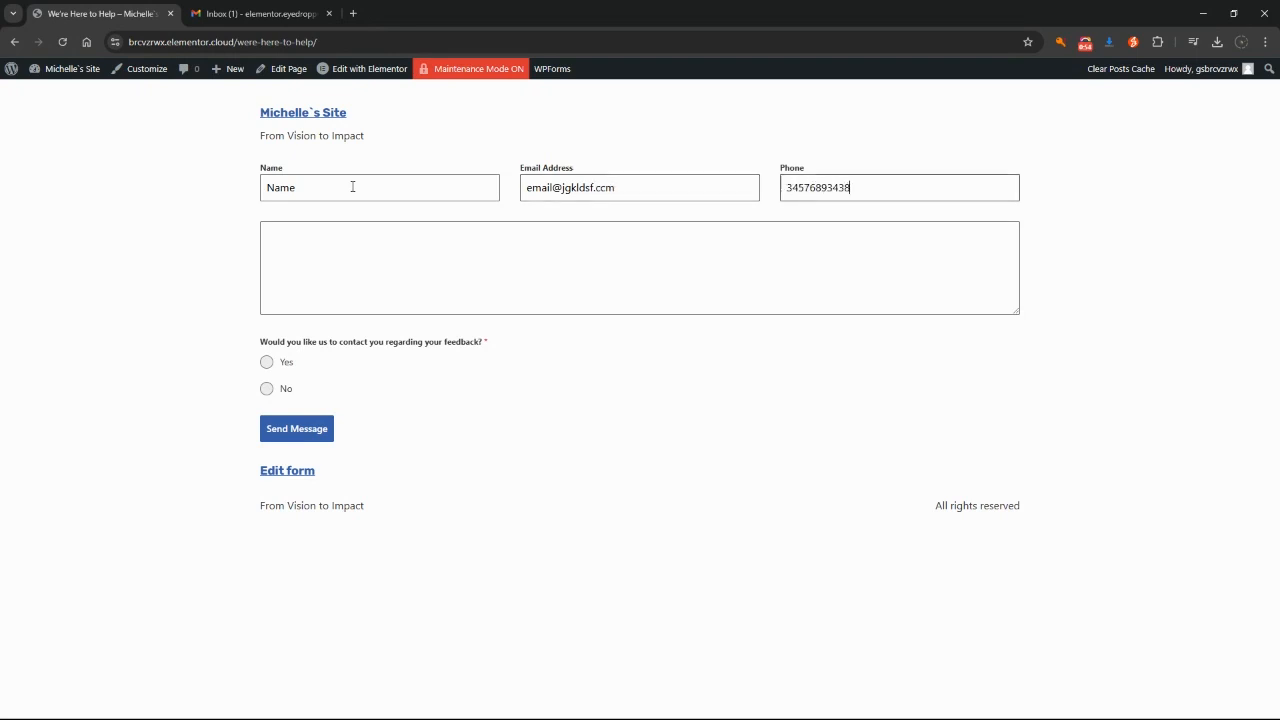
{"action": "key", "text": "Tab"}
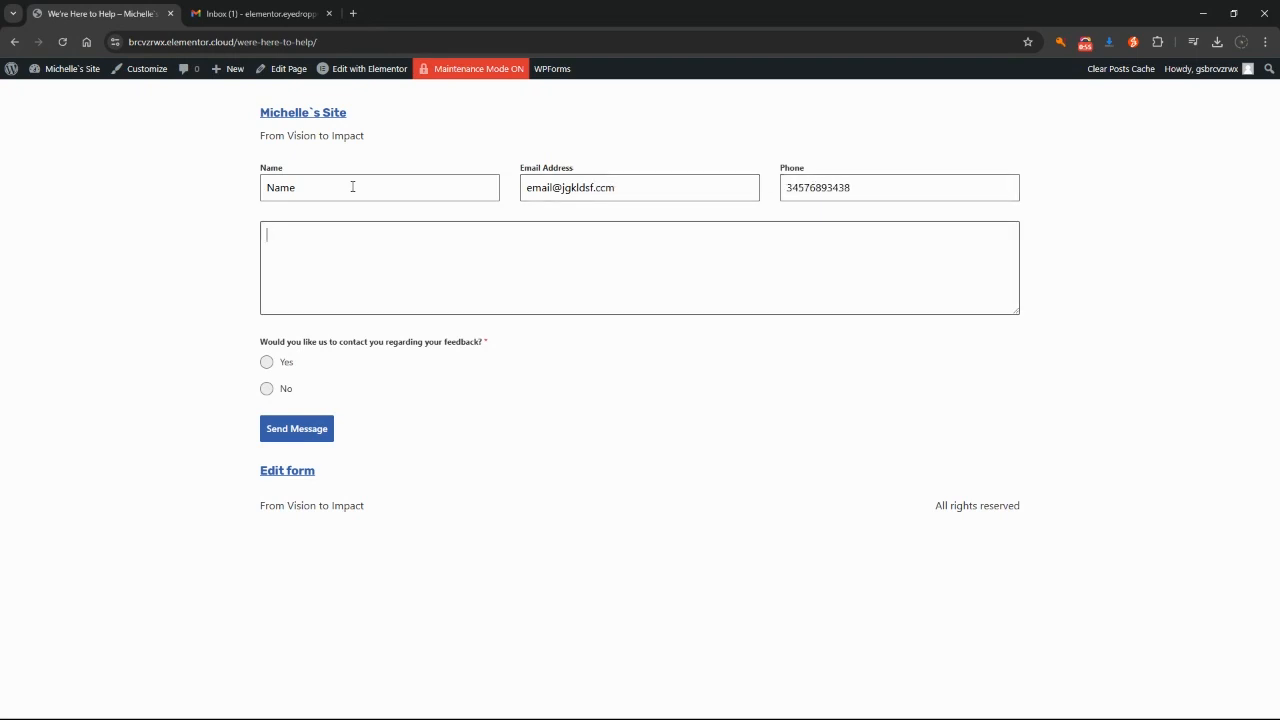
{"action": "type", "text": "Hello, this is my feedback."}
{"action": "left_click", "coordinate": [267, 361]}
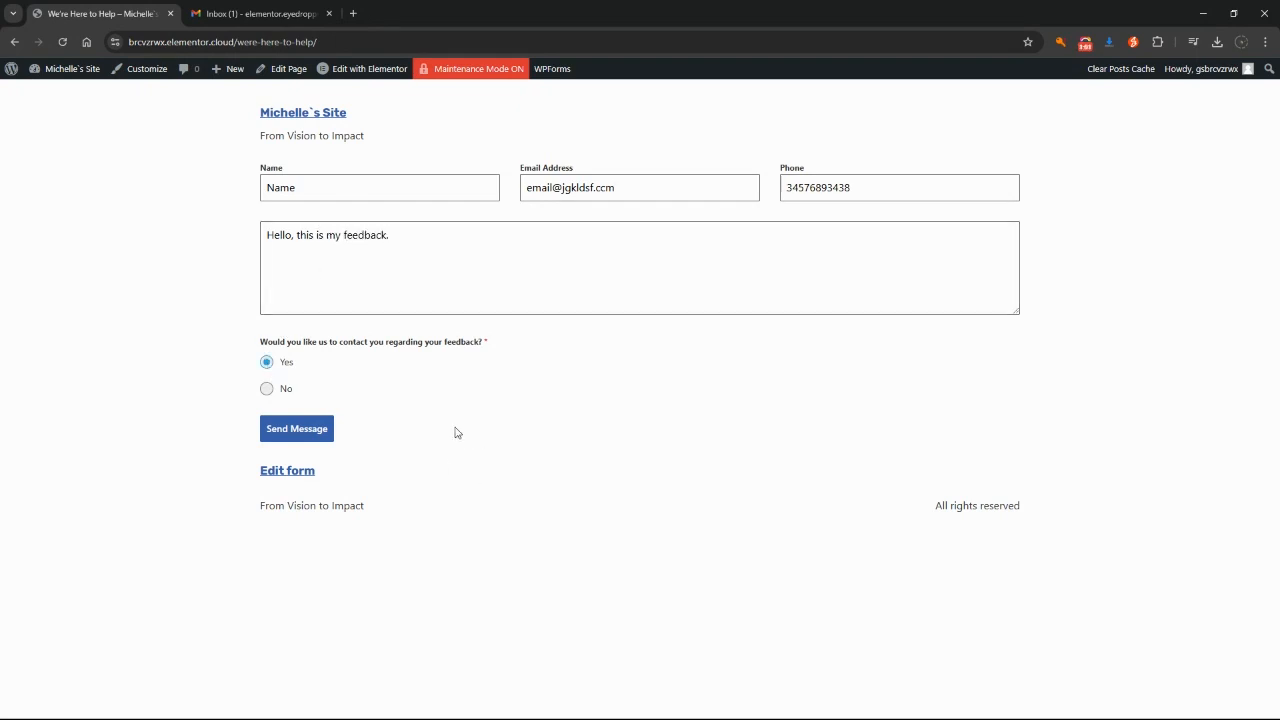
Step: Send the message and highlight the thank-you confirmation sentence
{"action": "left_click", "coordinate": [314, 437]}
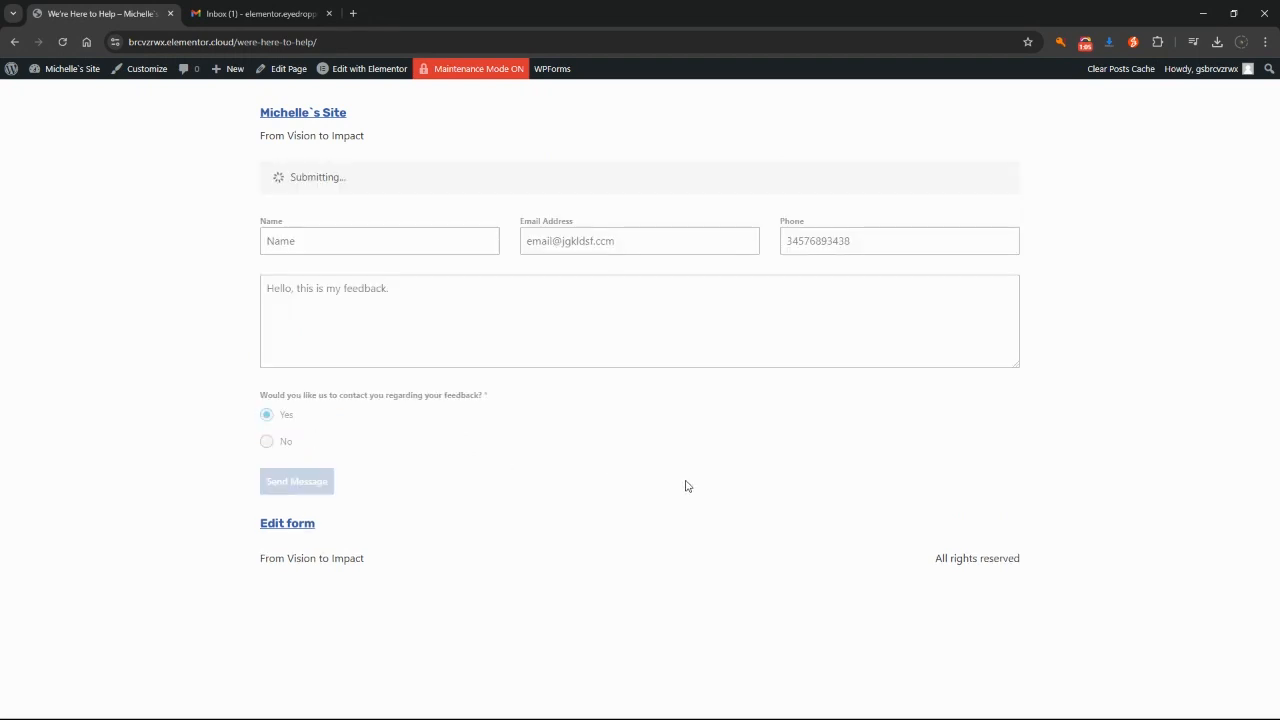
{"action": "left_click_drag", "start_coordinate": [276, 177], "coordinate": [518, 182]}
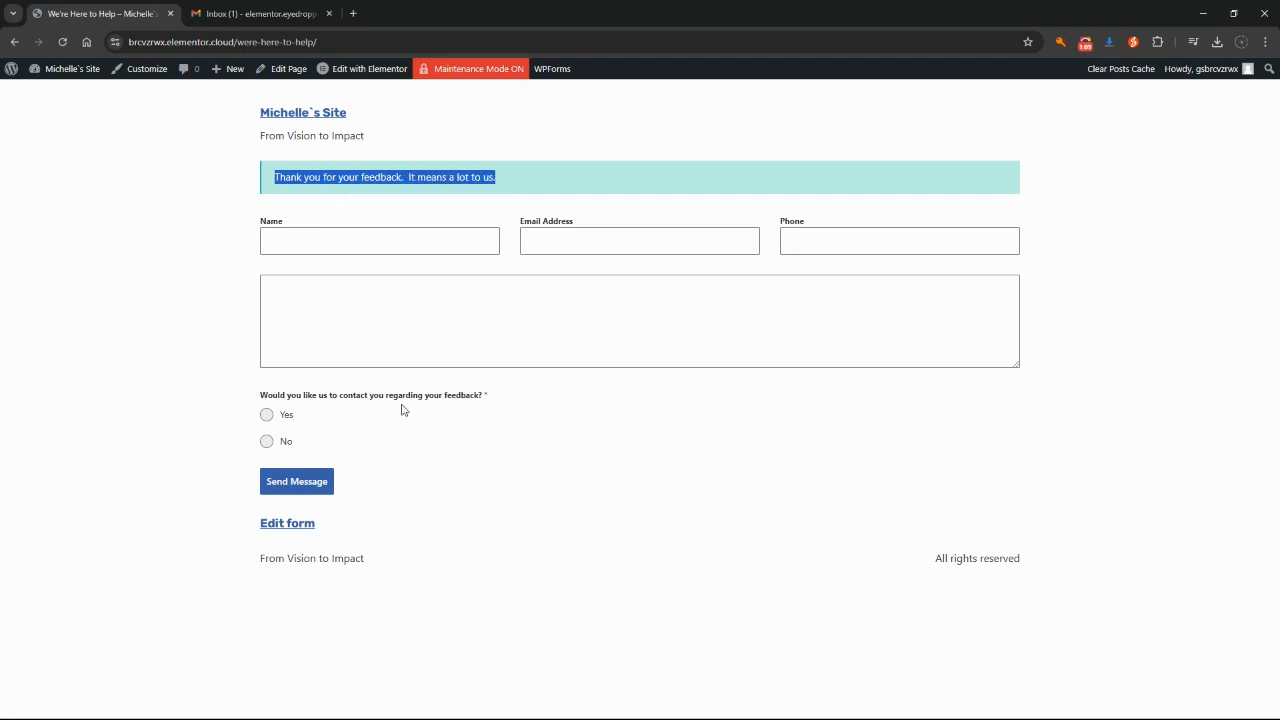
{"action": "left_click", "coordinate": [540, 462]}
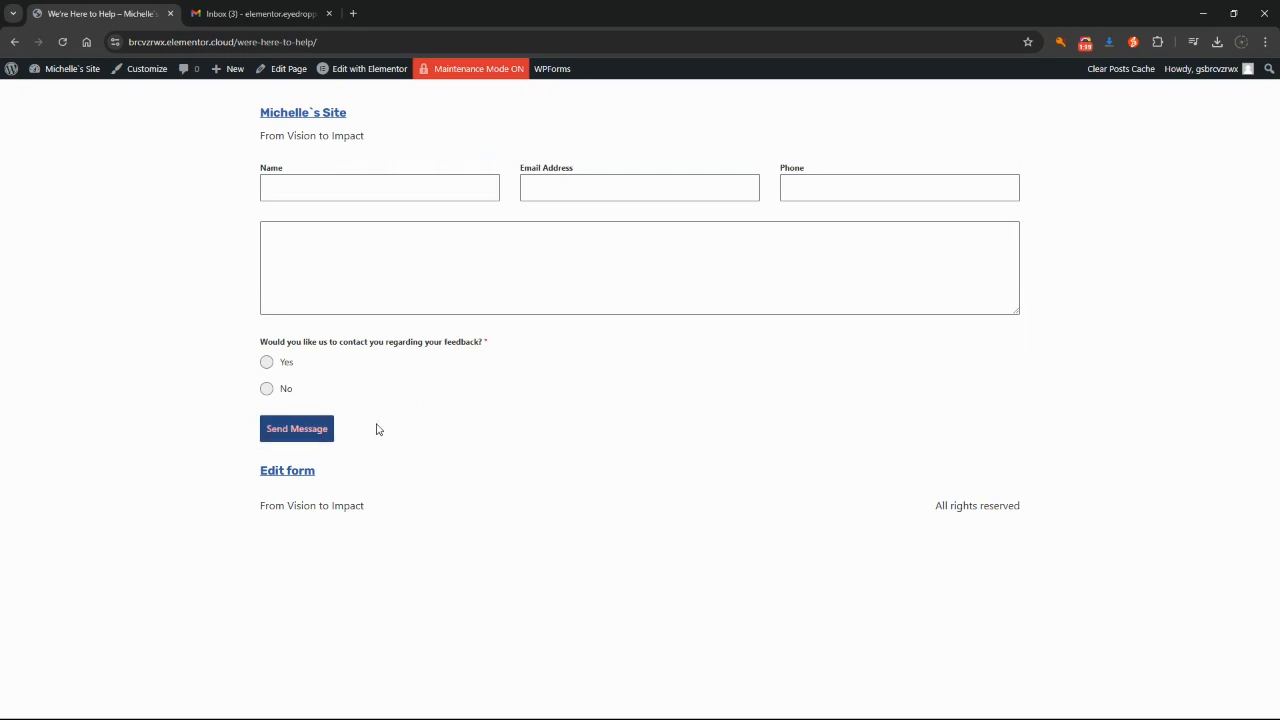
Step: Open 'We're here to help feedback' in the editor via Dashboard > Forminator > Forms
{"action": "mouse_move", "coordinate": [65, 80]}
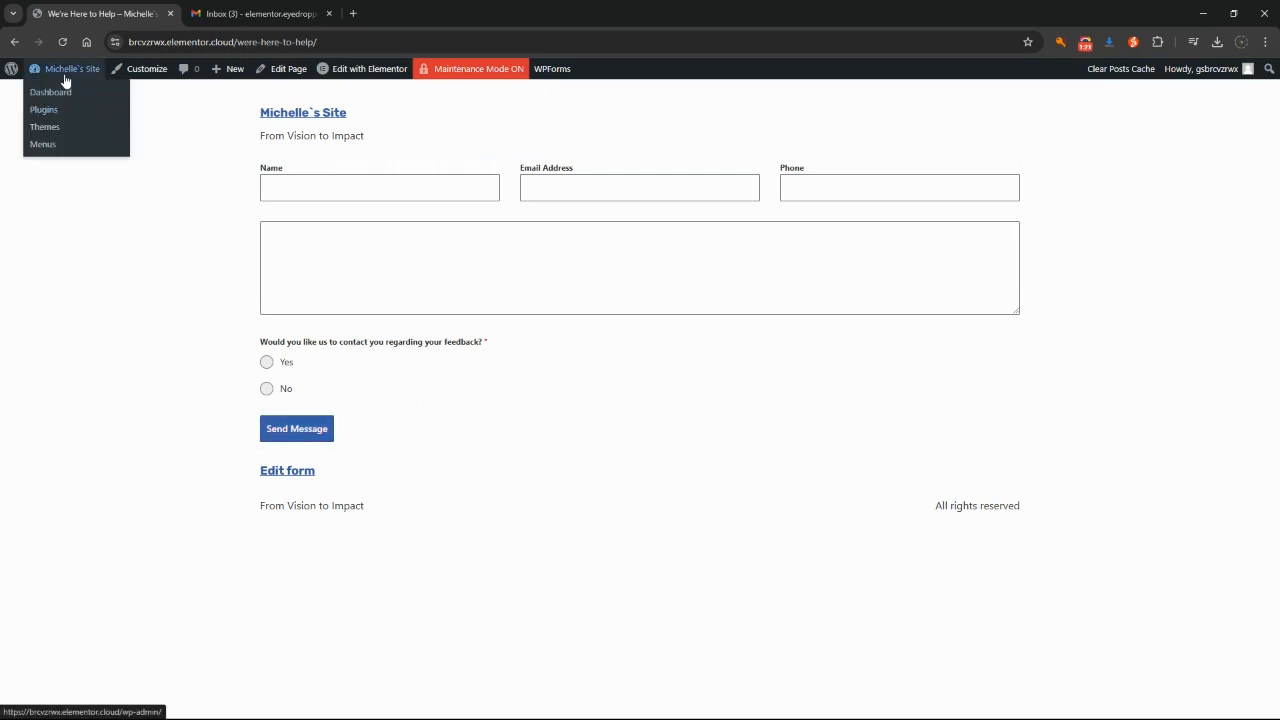
{"action": "left_click", "coordinate": [37, 91]}
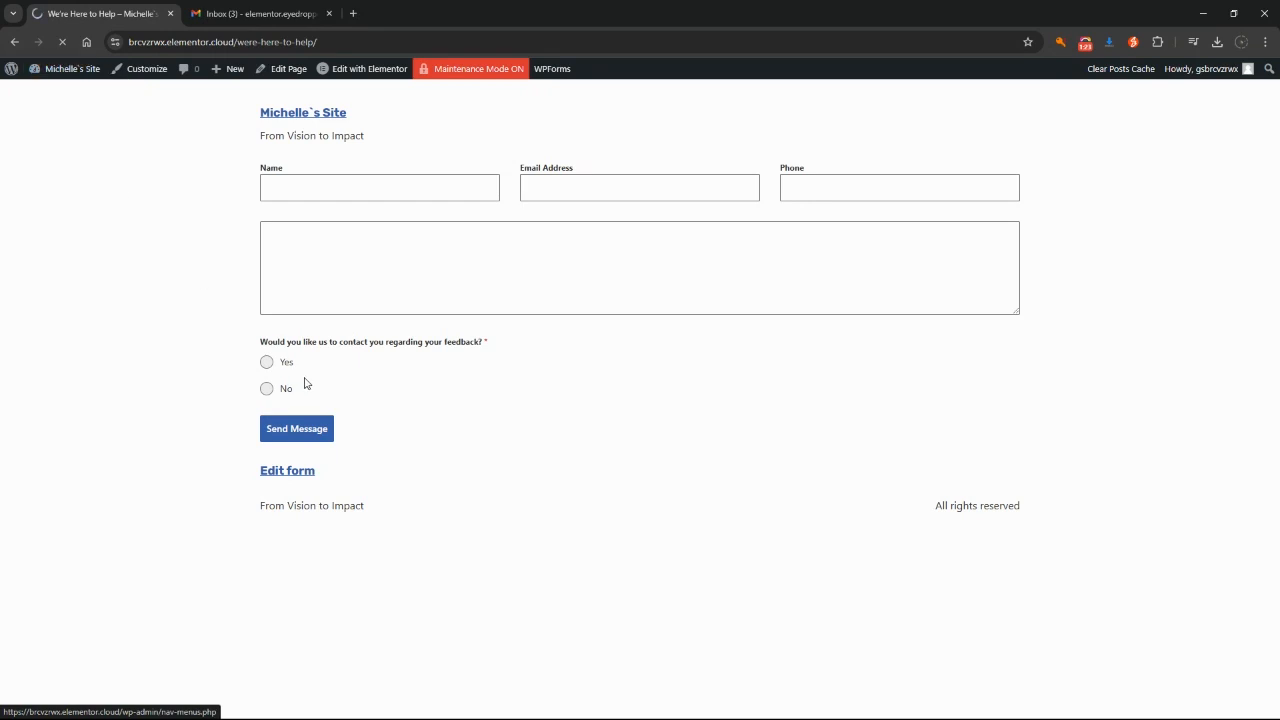
{"action": "mouse_move", "coordinate": [40, 540]}
{"action": "left_click", "coordinate": [146, 498]}
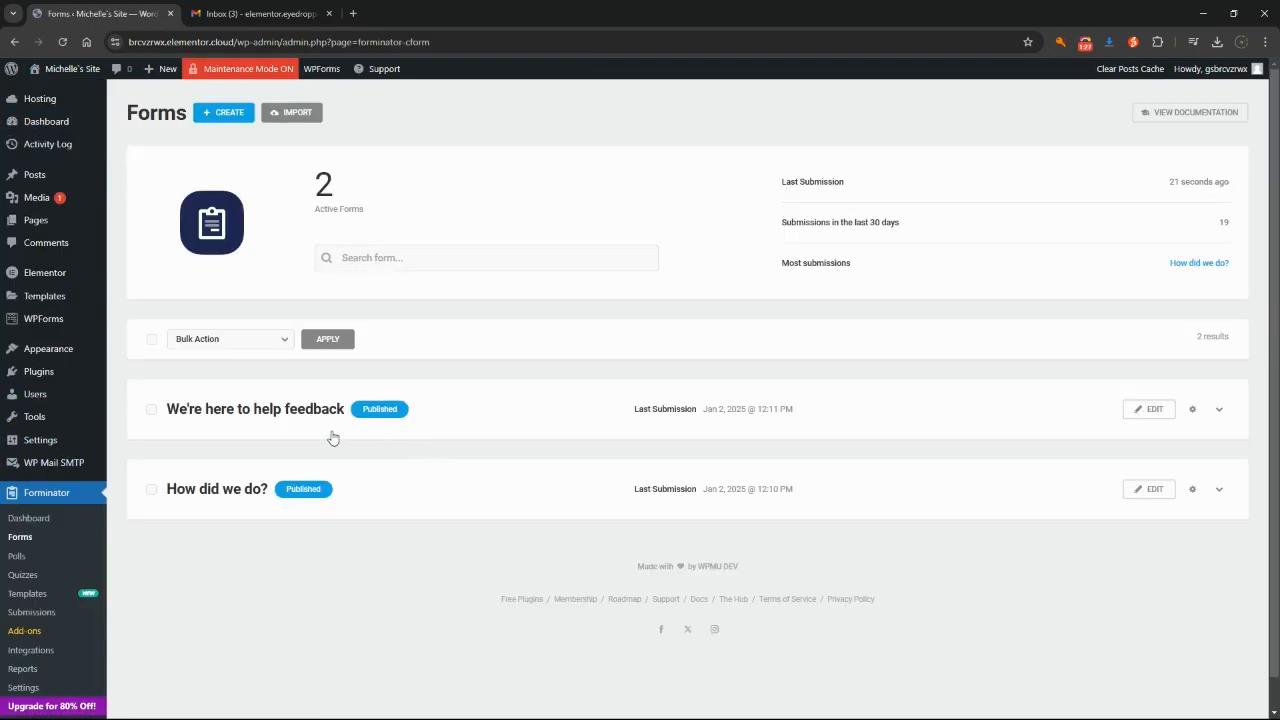
{"action": "left_click", "coordinate": [1145, 410]}
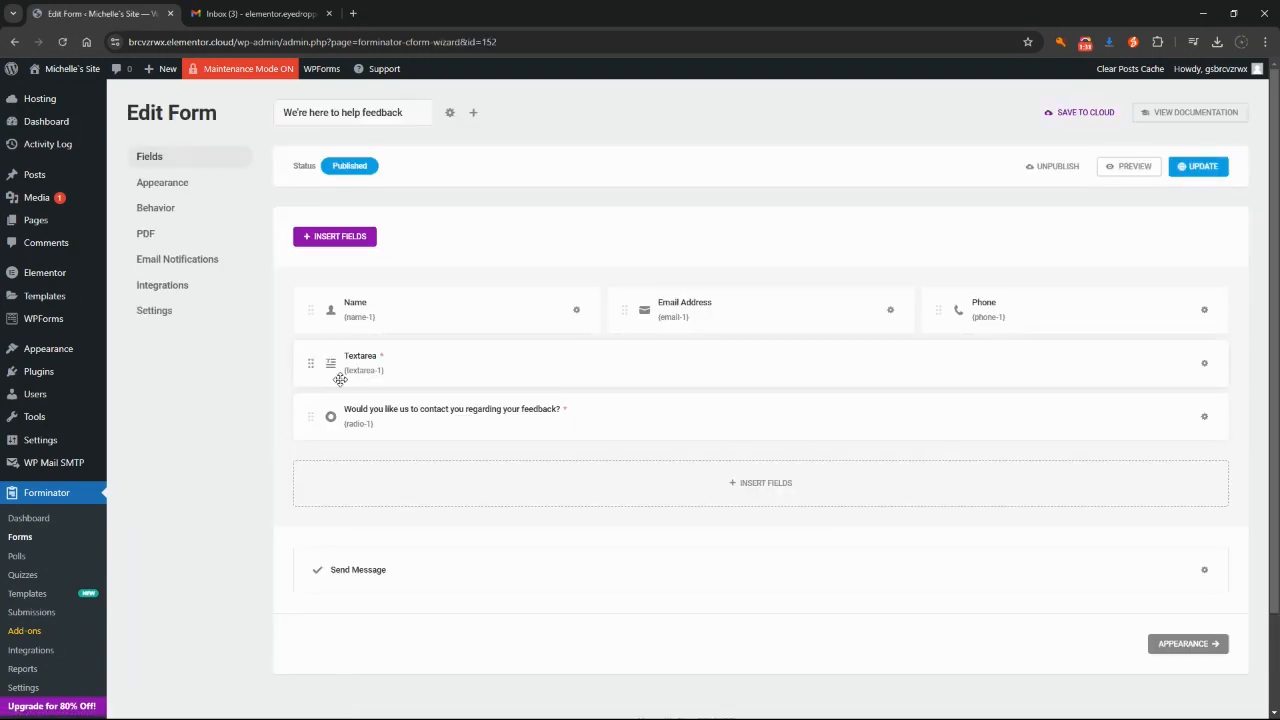
Step: Label the message textarea 'Please provide your feedback here:'
{"action": "left_click", "coordinate": [461, 368]}
{"action": "left_click", "coordinate": [610, 304]}
{"action": "type", "text": "Pleas"}
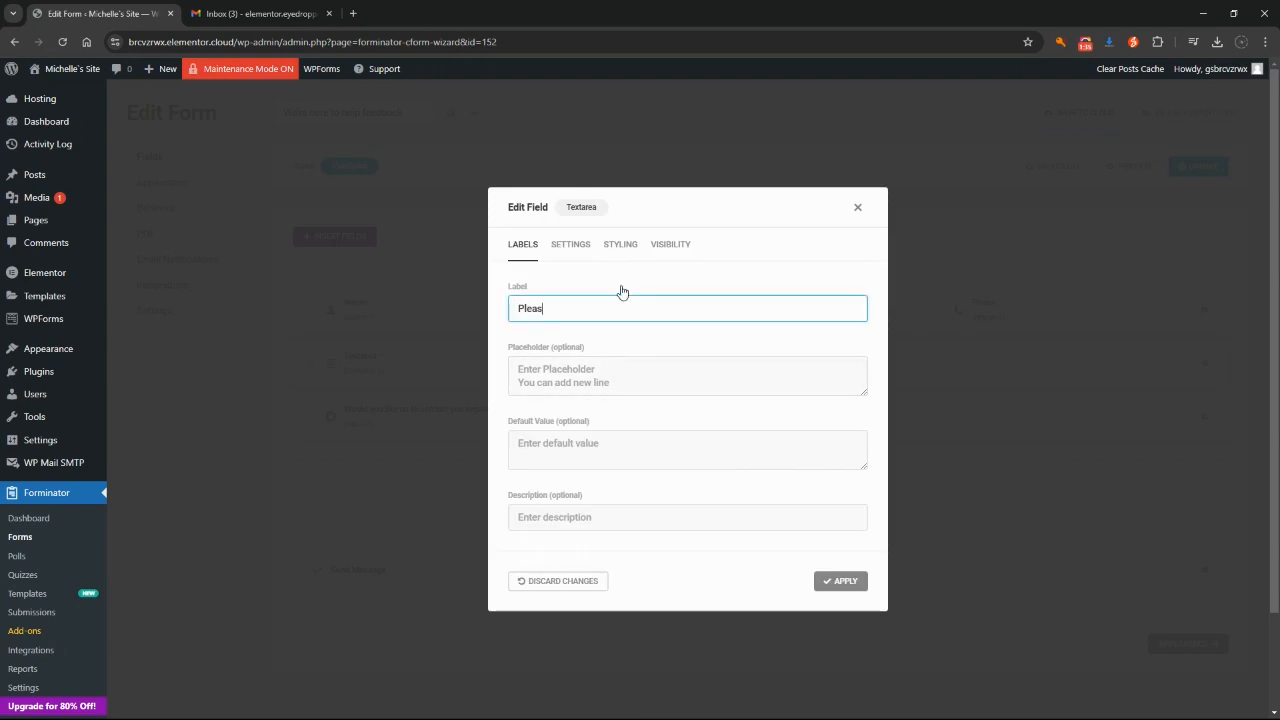
{"action": "type", "text": "e provide your feedback here:"}
{"action": "left_click", "coordinate": [838, 581]}
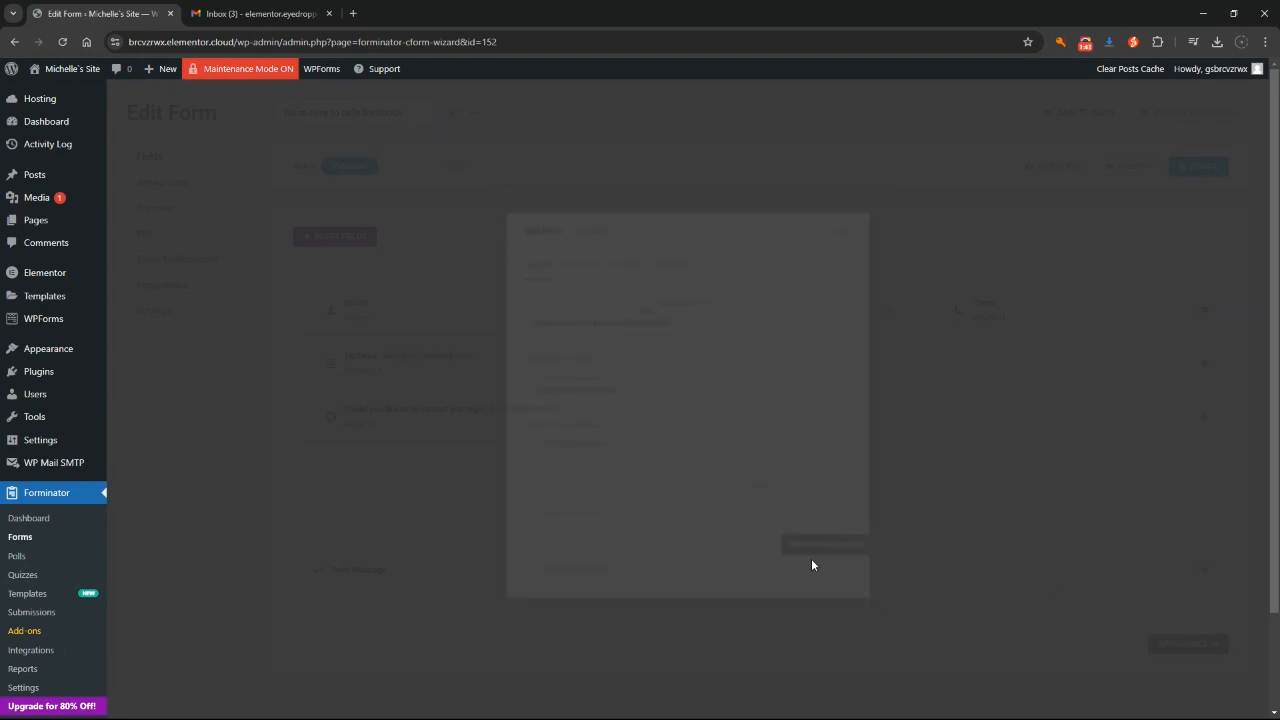
Step: Change the submit button text to 'Submit Feedback' and save the form with Update
{"action": "left_click", "coordinate": [363, 577]}
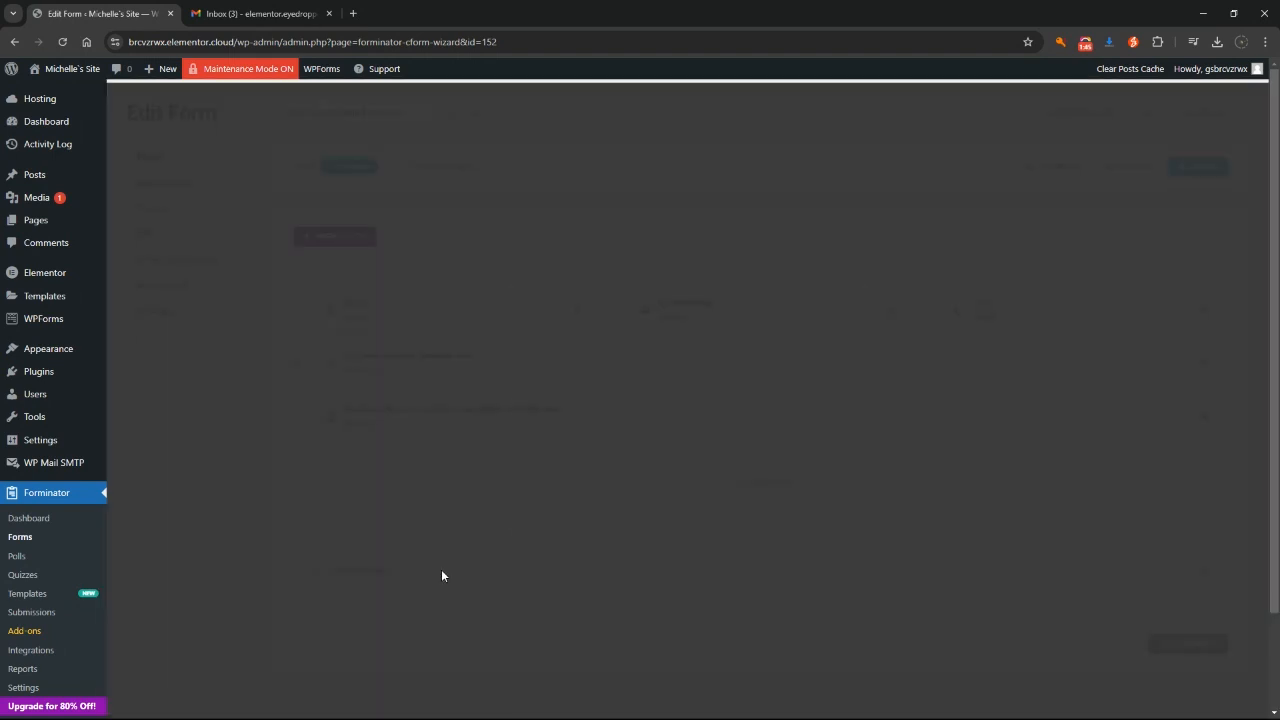
{"action": "triple_click", "coordinate": [616, 392]}
{"action": "type", "text": "Submit Feedba"}
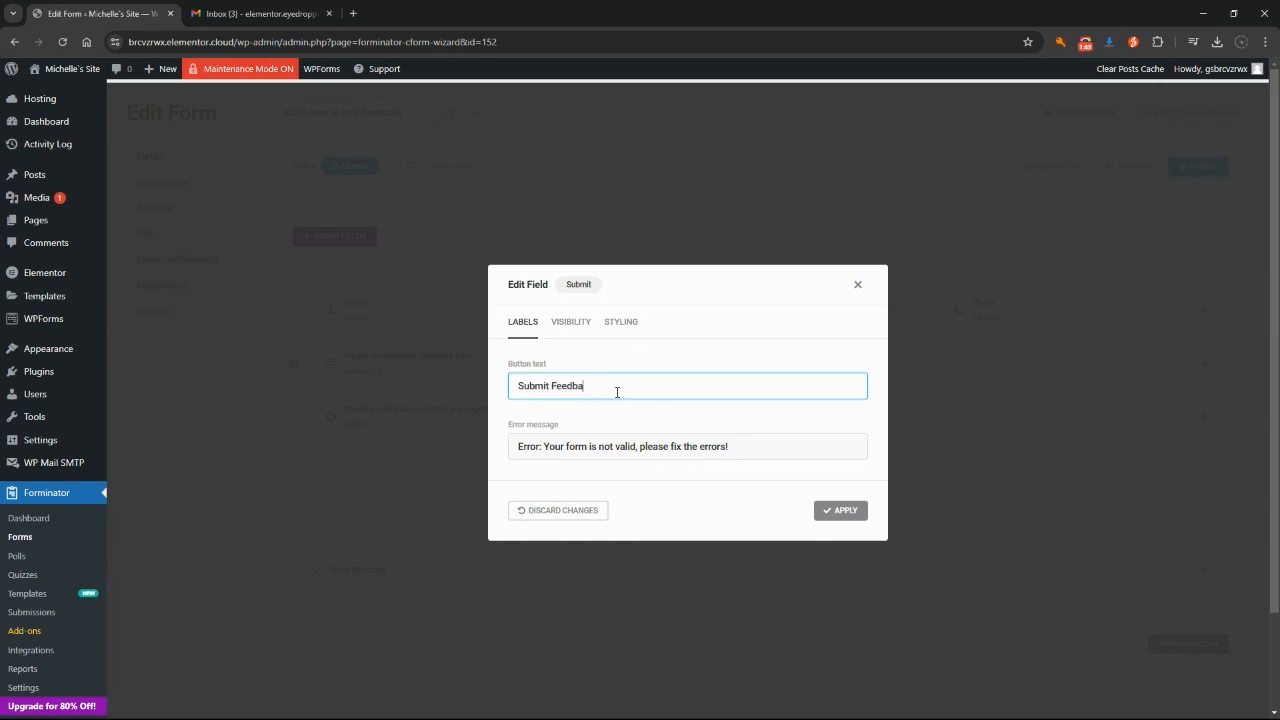
{"action": "type", "text": "ck"}
{"action": "left_click", "coordinate": [838, 510]}
{"action": "left_click", "coordinate": [1203, 170]}
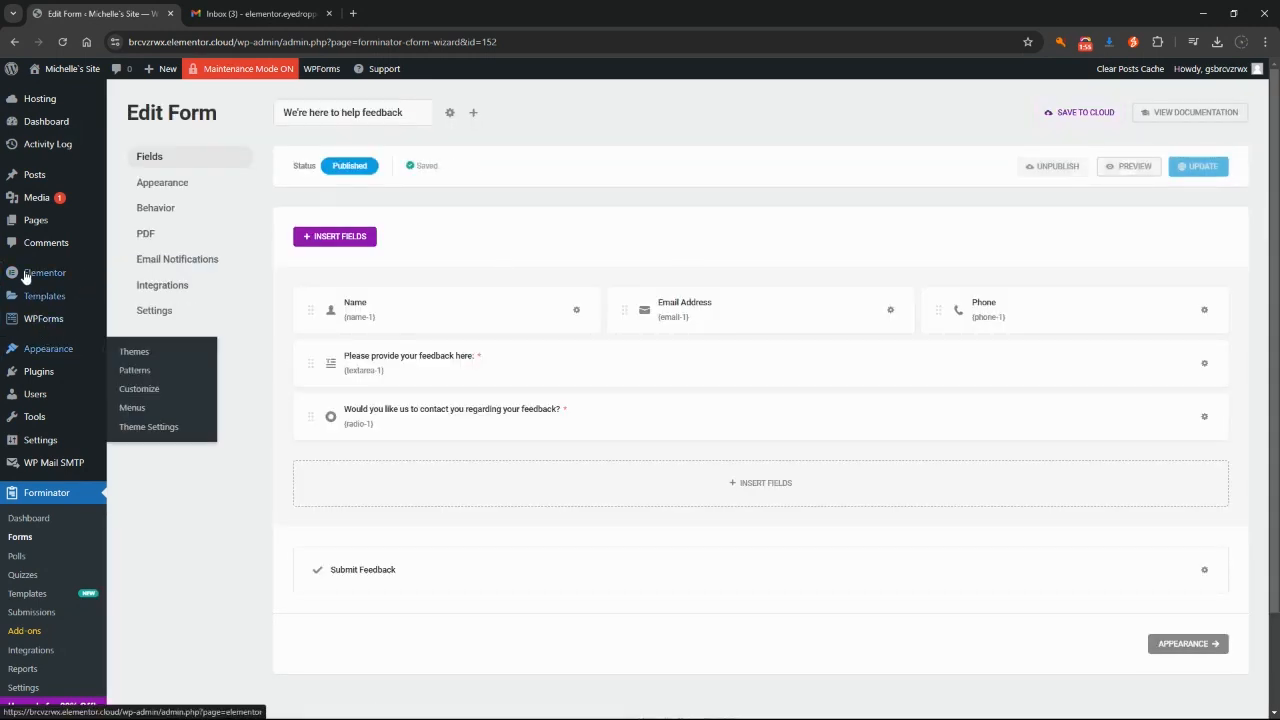
Step: Reopen the How did we do? page from All Pages and submit a rating of 4
{"action": "mouse_move", "coordinate": [34, 224]}
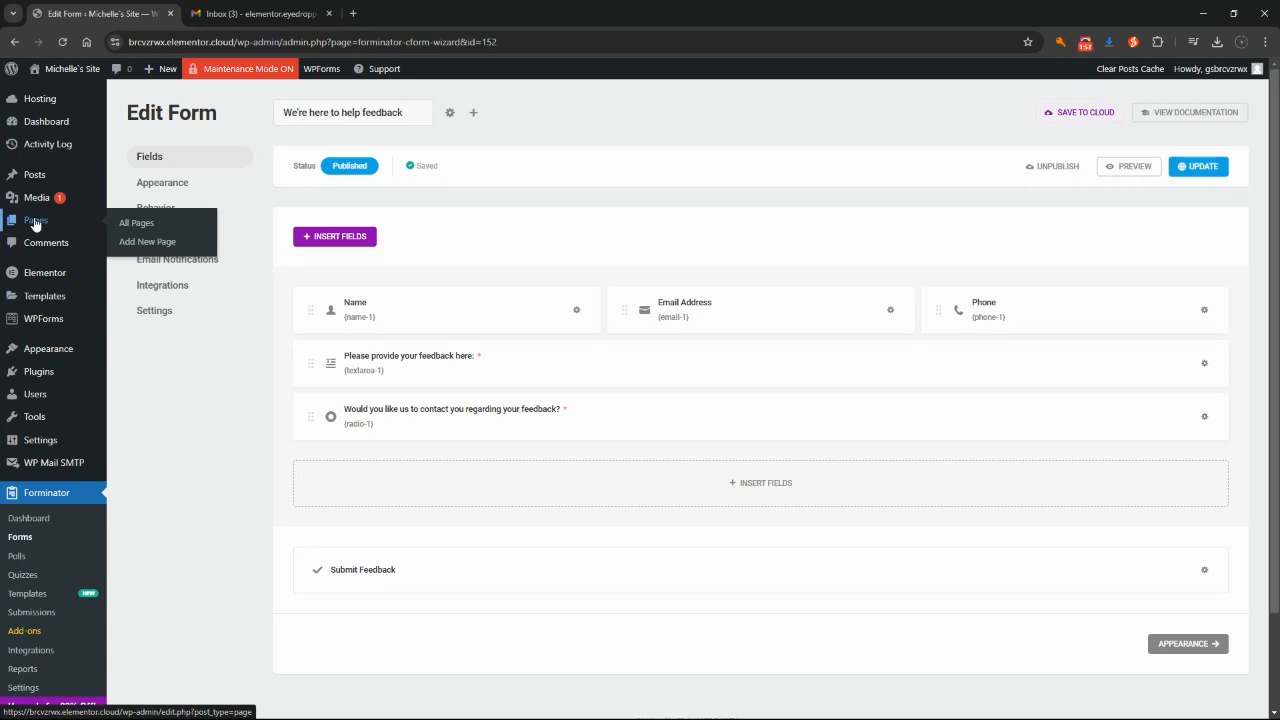
{"action": "left_click", "coordinate": [133, 222]}
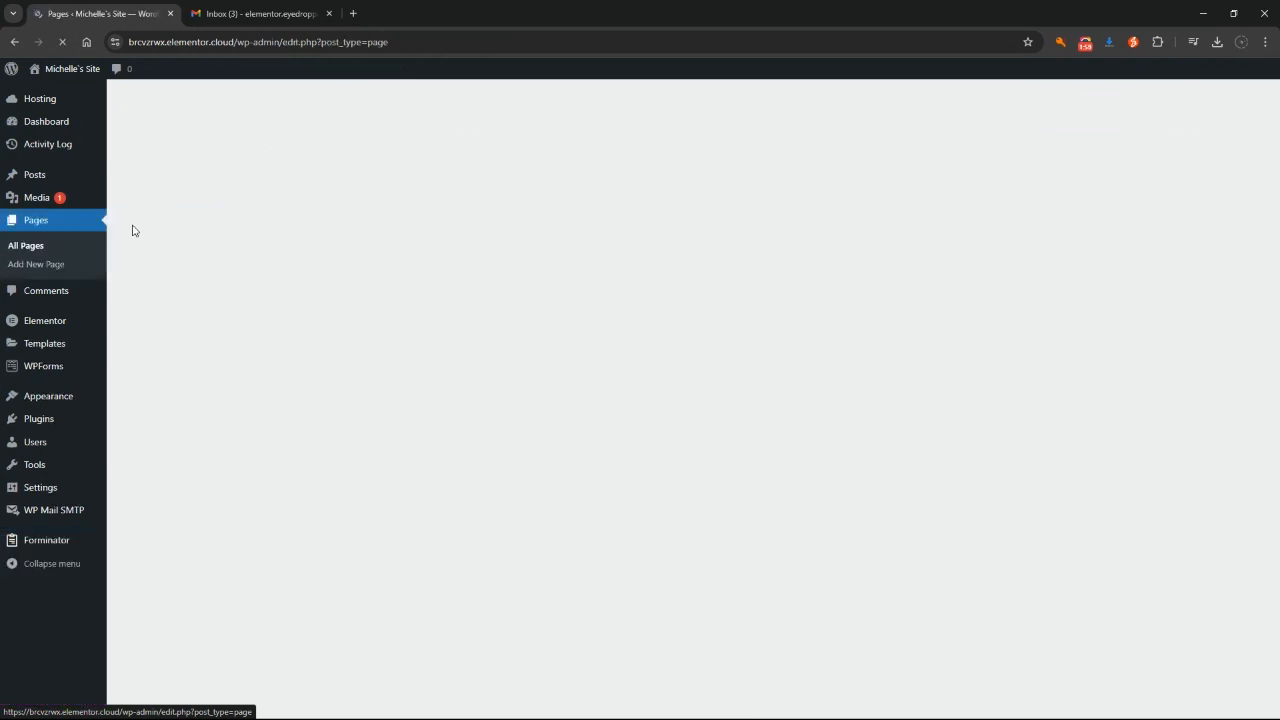
{"action": "mouse_move", "coordinate": [198, 260]}
{"action": "left_click", "coordinate": [286, 272]}
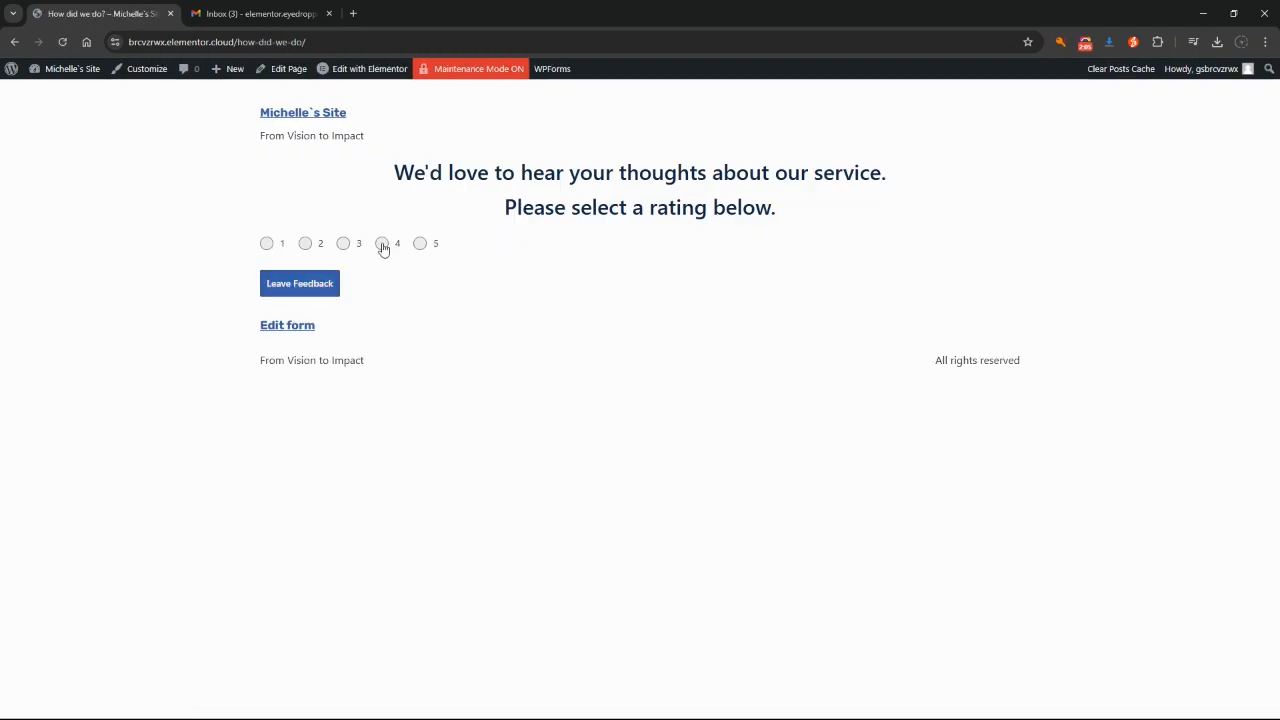
{"action": "left_click", "coordinate": [383, 245]}
{"action": "left_click", "coordinate": [282, 286]}
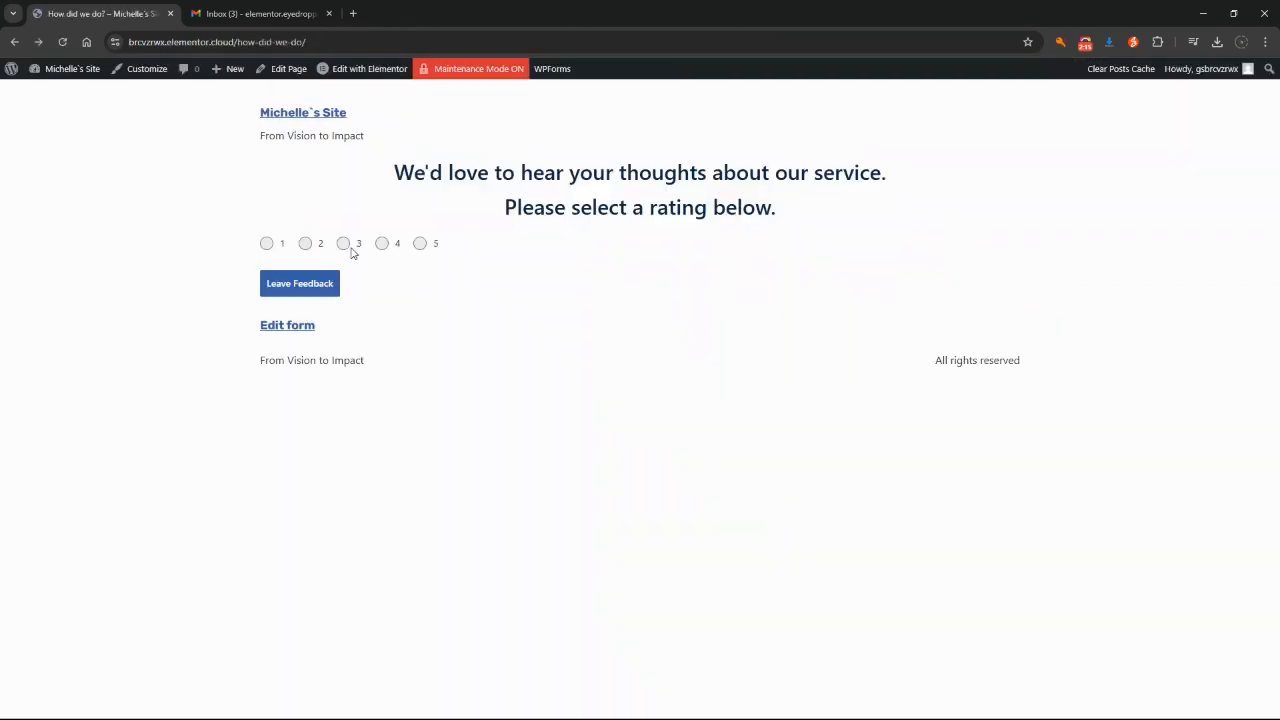
Step: Cancel the Google Maps review dialog and submit a rating of 3
{"action": "left_click", "coordinate": [343, 243]}
{"action": "left_click", "coordinate": [321, 284]}
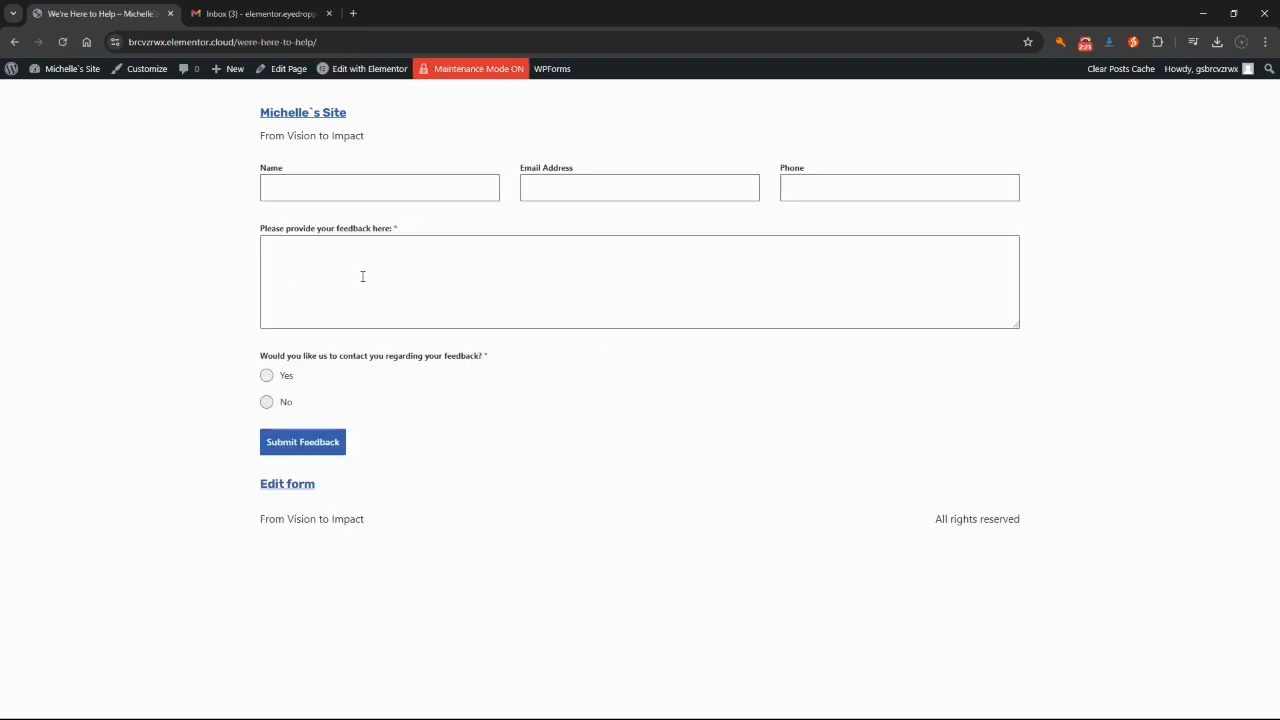
Step: Check the new feedback label and enter 'leave some feedback!' in the feedback box
{"action": "left_click_drag", "start_coordinate": [258, 230], "coordinate": [446, 231]}
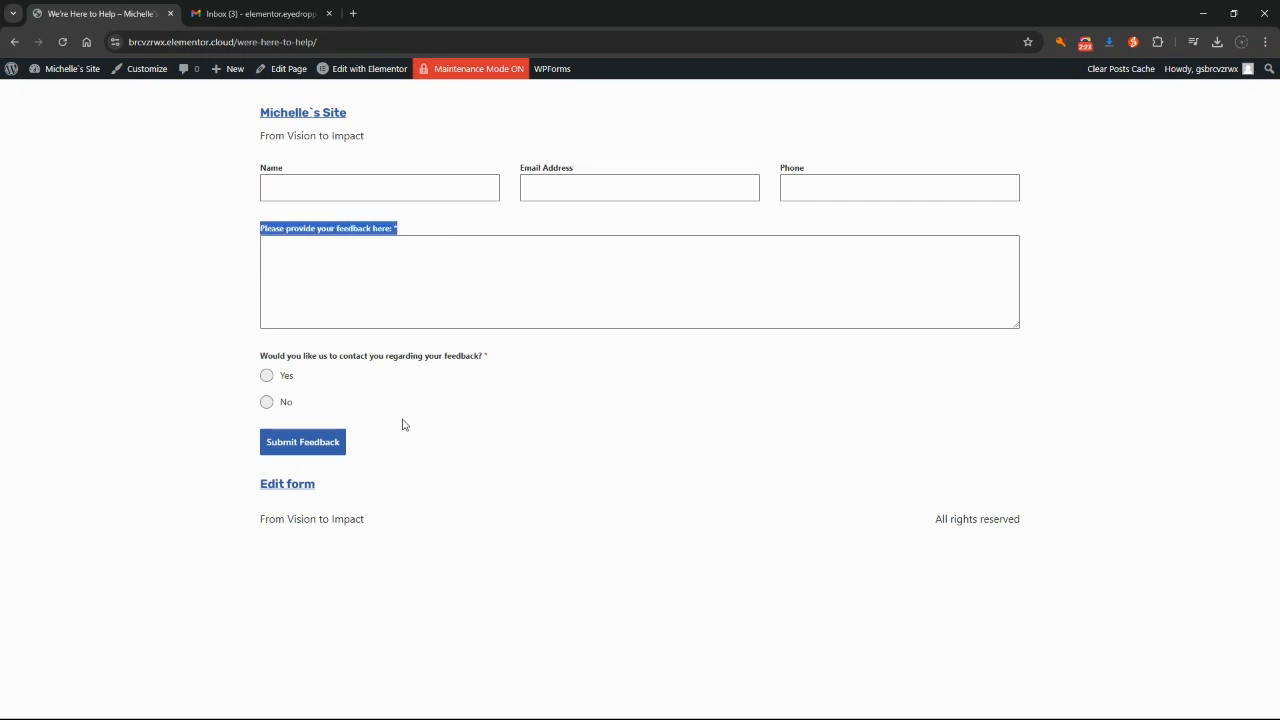
{"action": "left_click", "coordinate": [403, 368]}
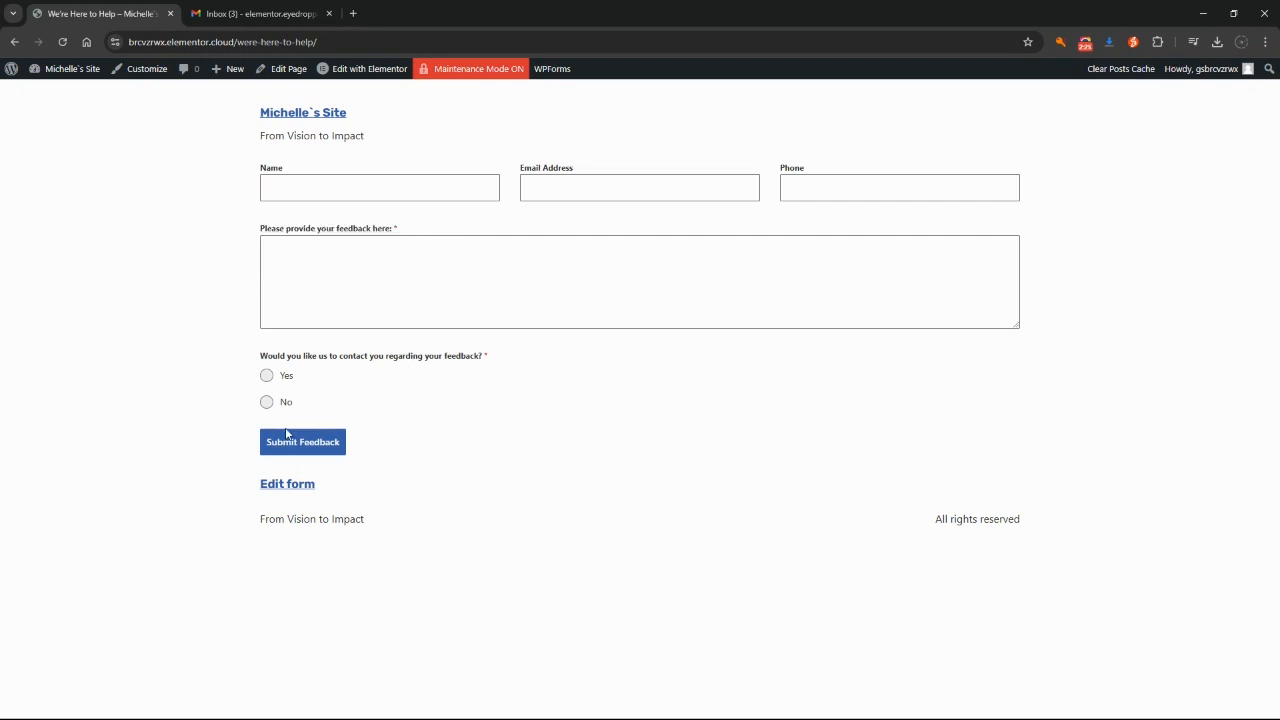
{"action": "left_click", "coordinate": [326, 194]}
{"action": "left_click", "coordinate": [673, 195]}
{"action": "left_click", "coordinate": [840, 191]}
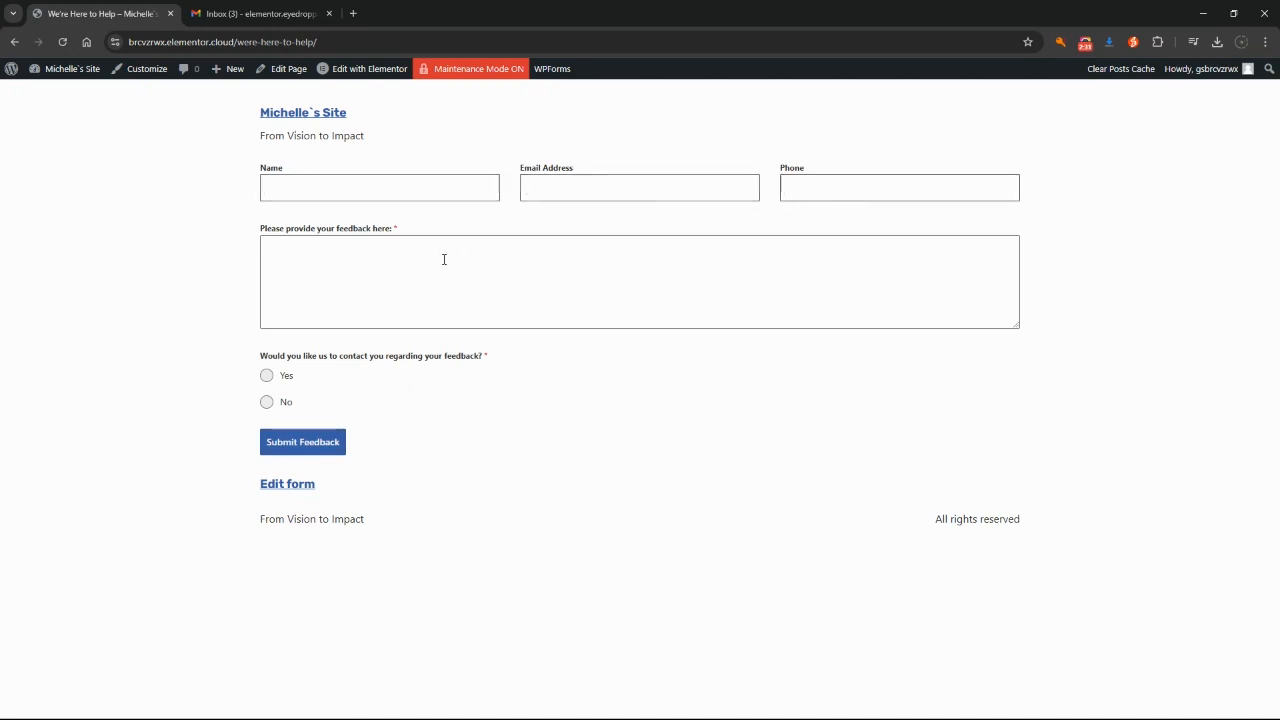
{"action": "left_click", "coordinate": [398, 229]}
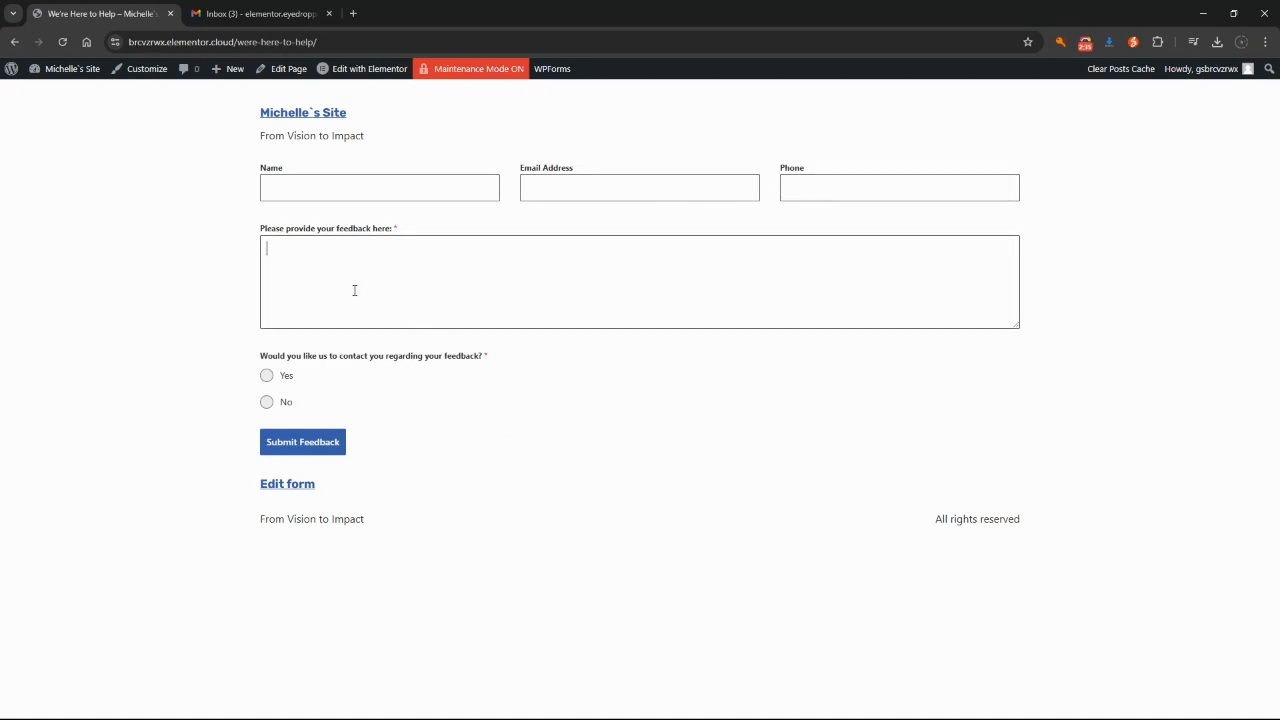
{"action": "type", "text": "leave some feedback!"}
Step: Answer No to being contacted, submit the feedback, and switch to the Gmail inbox
{"action": "left_click", "coordinate": [267, 403]}
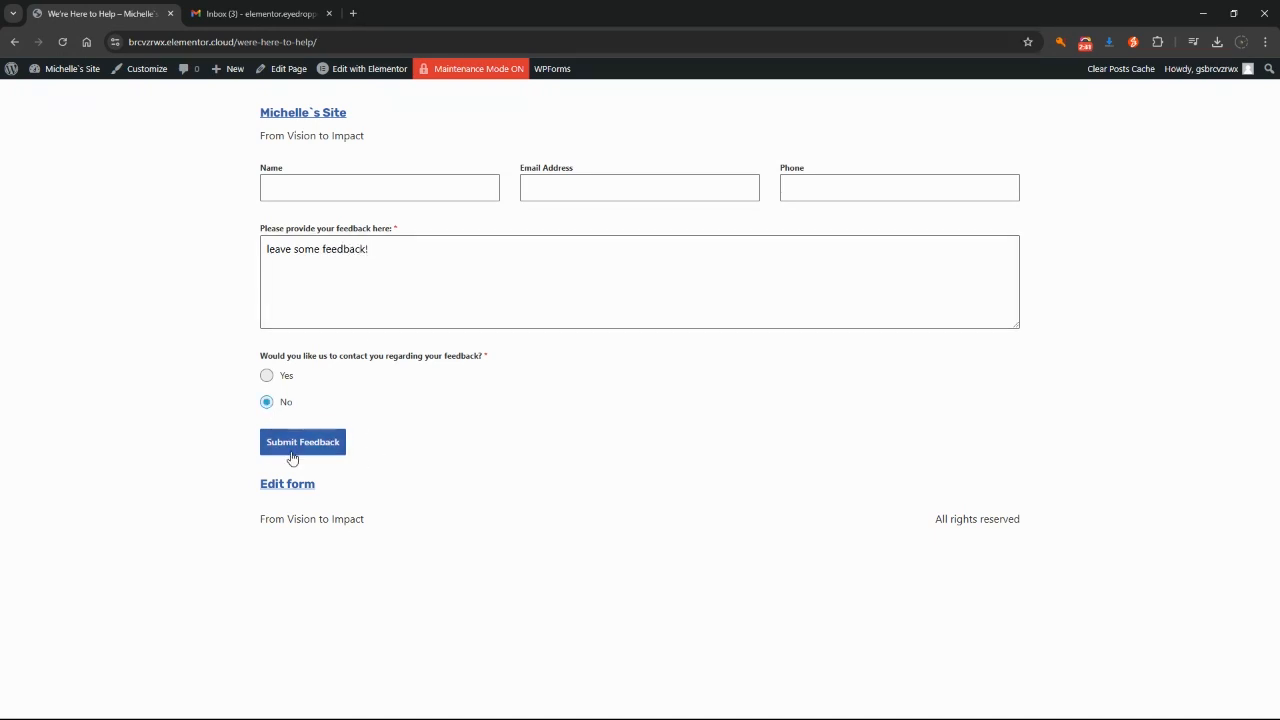
{"action": "left_click", "coordinate": [285, 447]}
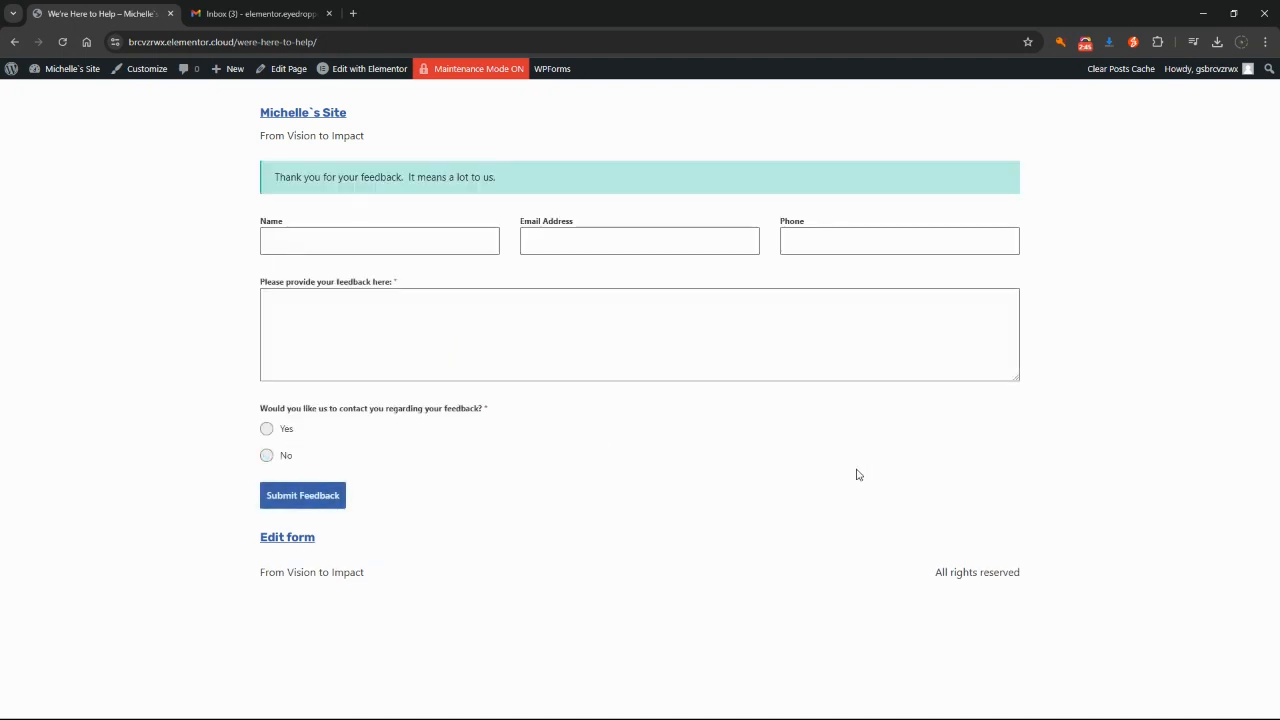
{"action": "left_click", "coordinate": [240, 14]}
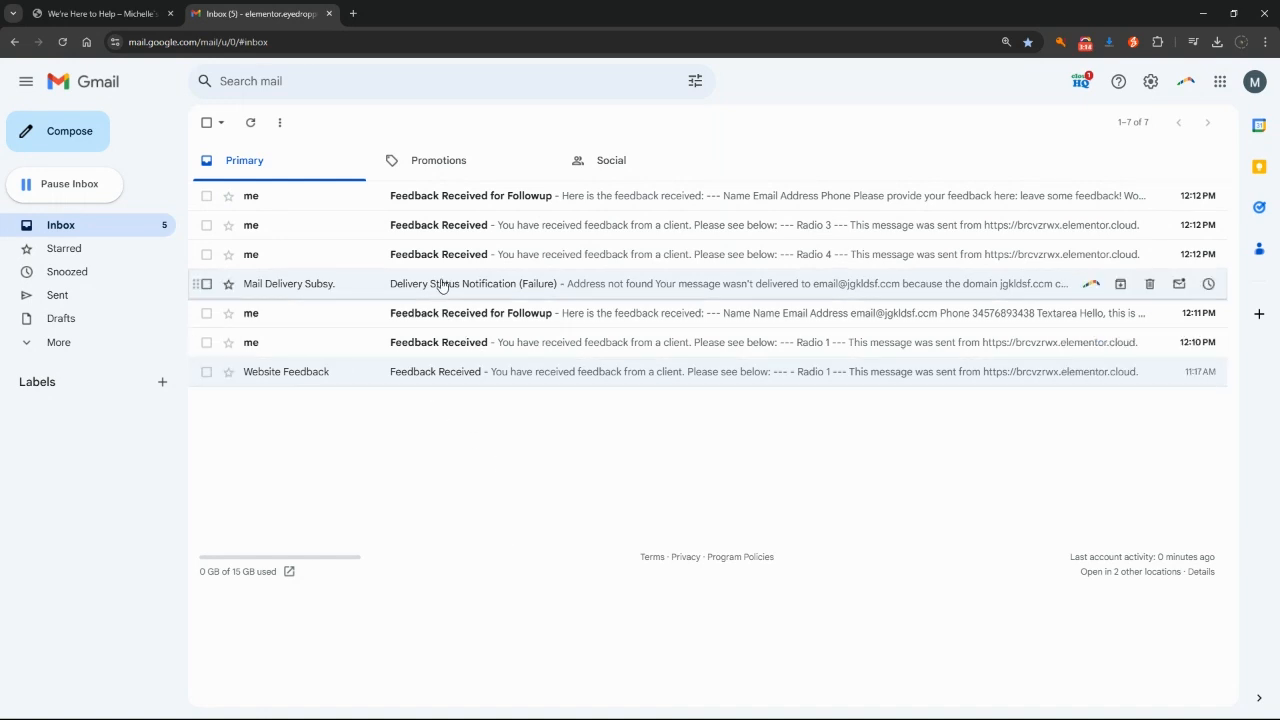
Step: Read the Feedback Received emails from 12:10 PM through the Radio 3 rating, then return to the inbox
{"action": "left_click", "coordinate": [479, 348]}
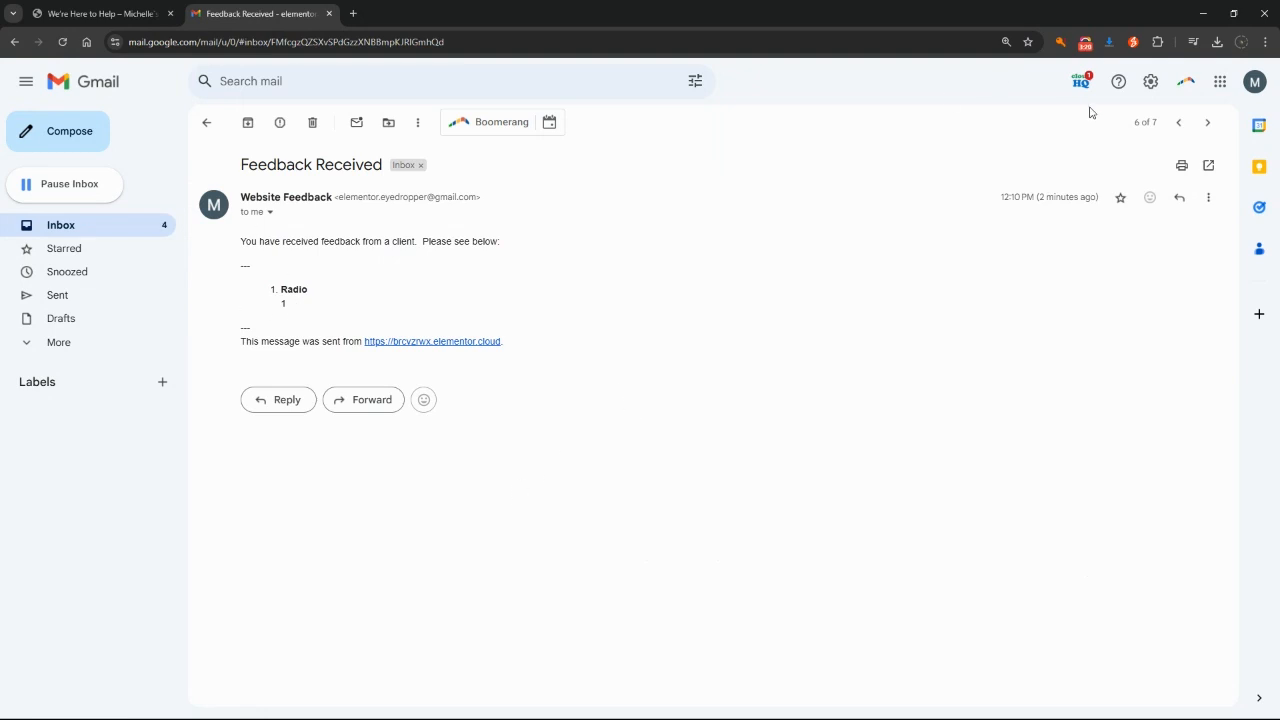
{"action": "left_click", "coordinate": [1178, 124]}
{"action": "left_click", "coordinate": [1178, 124]}
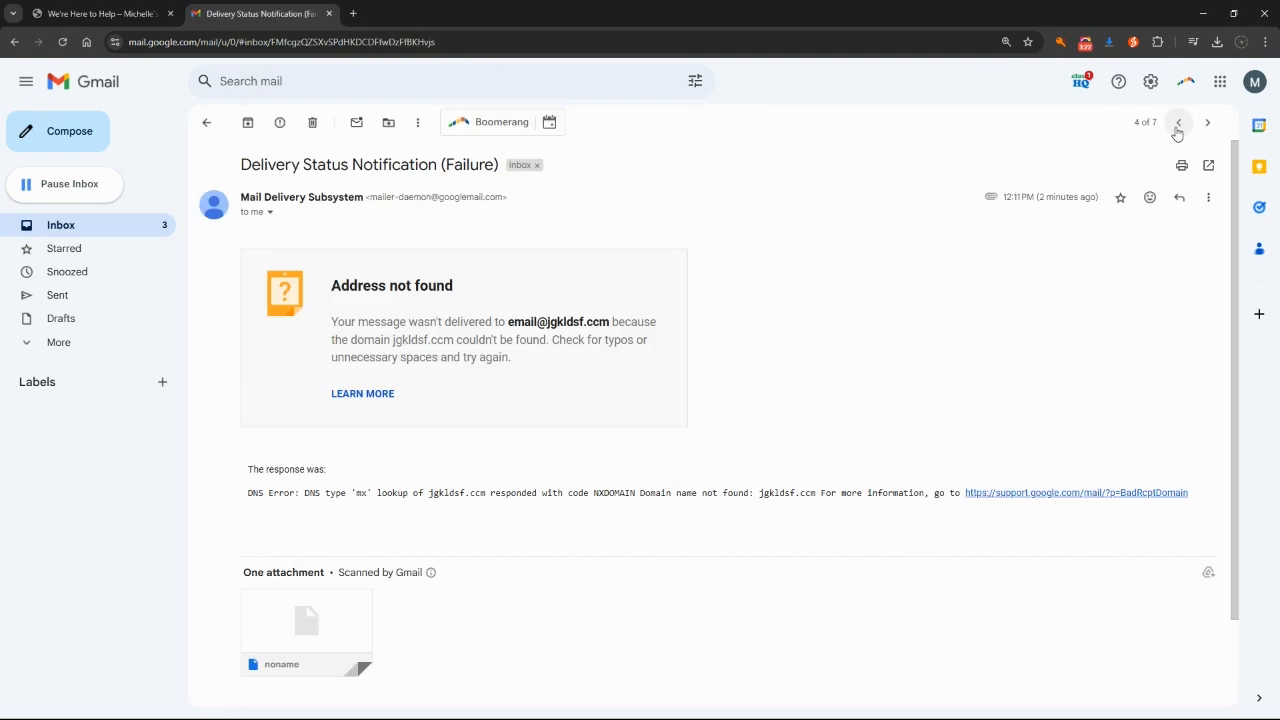
{"action": "left_click", "coordinate": [1178, 124]}
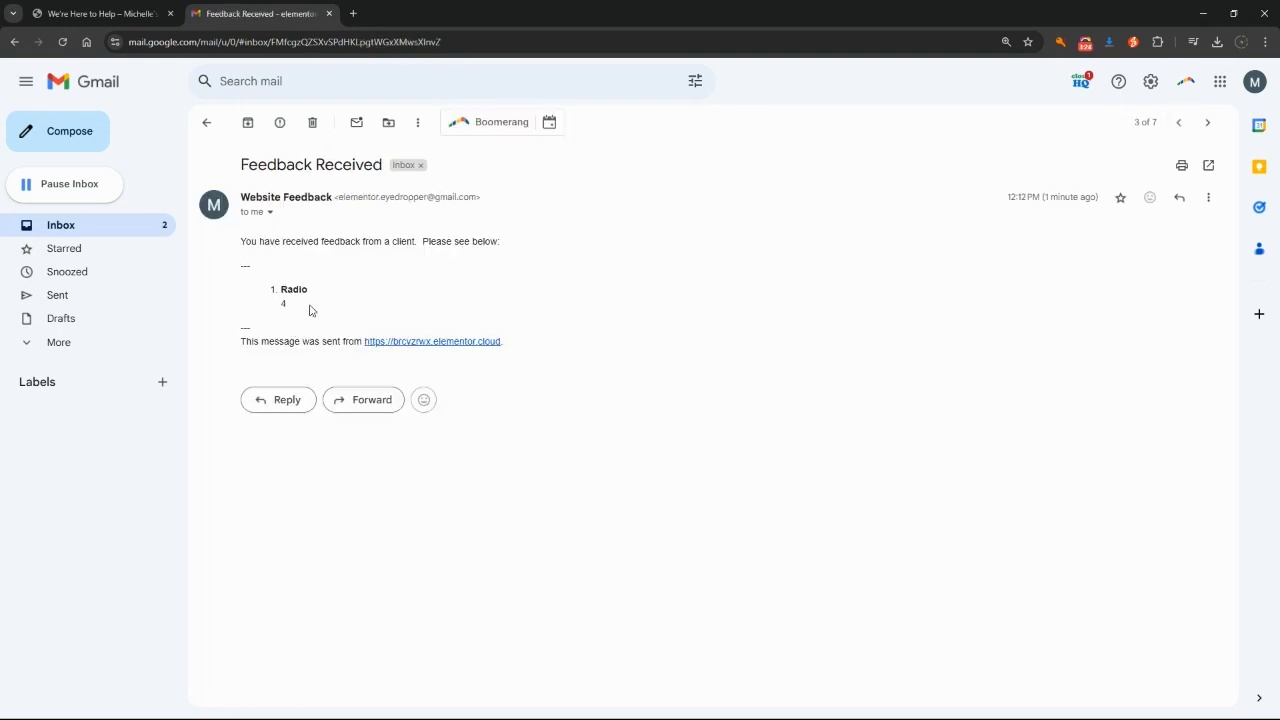
{"action": "left_click", "coordinate": [1178, 124]}
{"action": "left_click", "coordinate": [206, 122]}
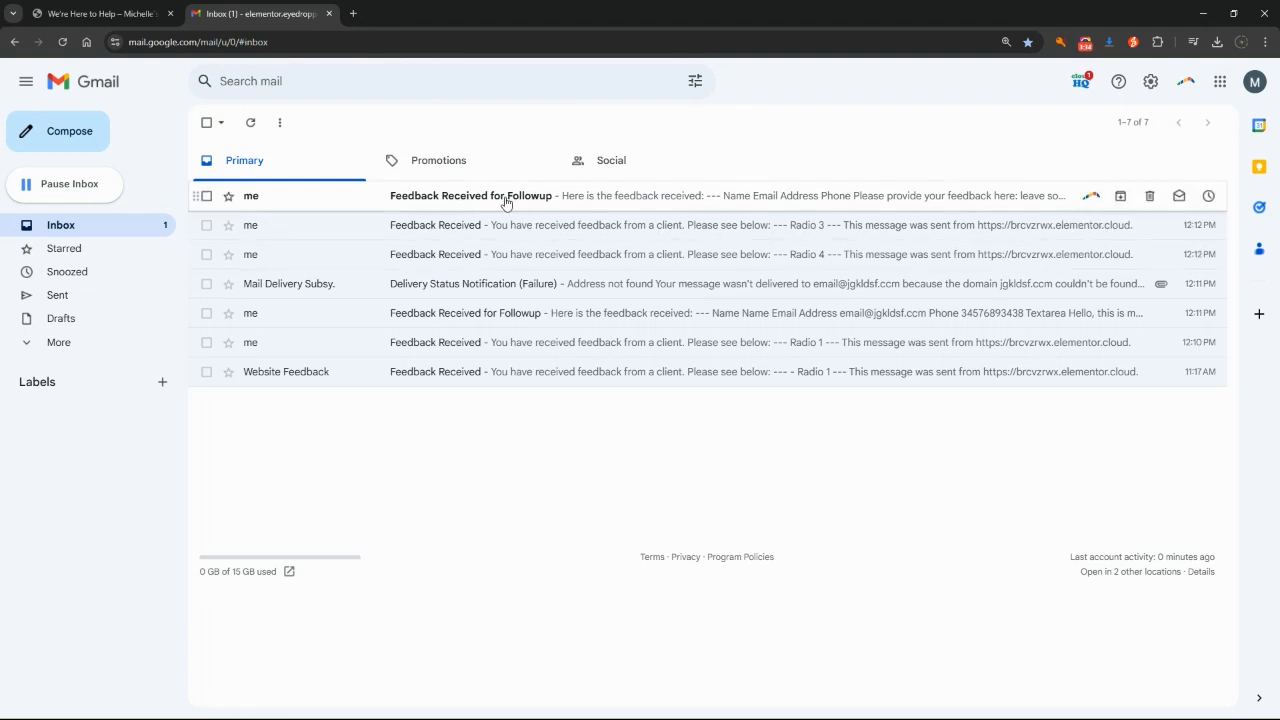
Step: Confirm the earlier Followup email shows 'Hello, this is my feedback.' with Yes to contact
{"action": "left_click", "coordinate": [628, 318]}
{"action": "left_click_drag", "start_coordinate": [283, 389], "coordinate": [408, 400]}
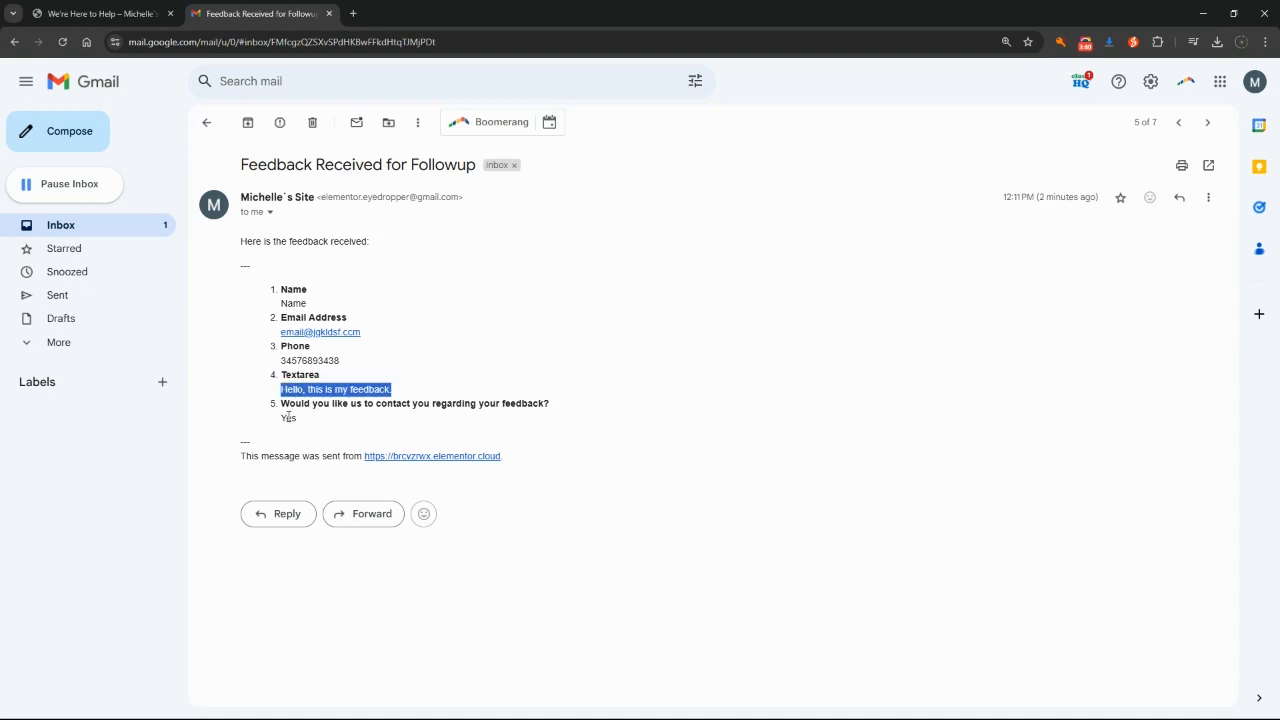
{"action": "left_click_drag", "start_coordinate": [284, 421], "coordinate": [303, 426]}
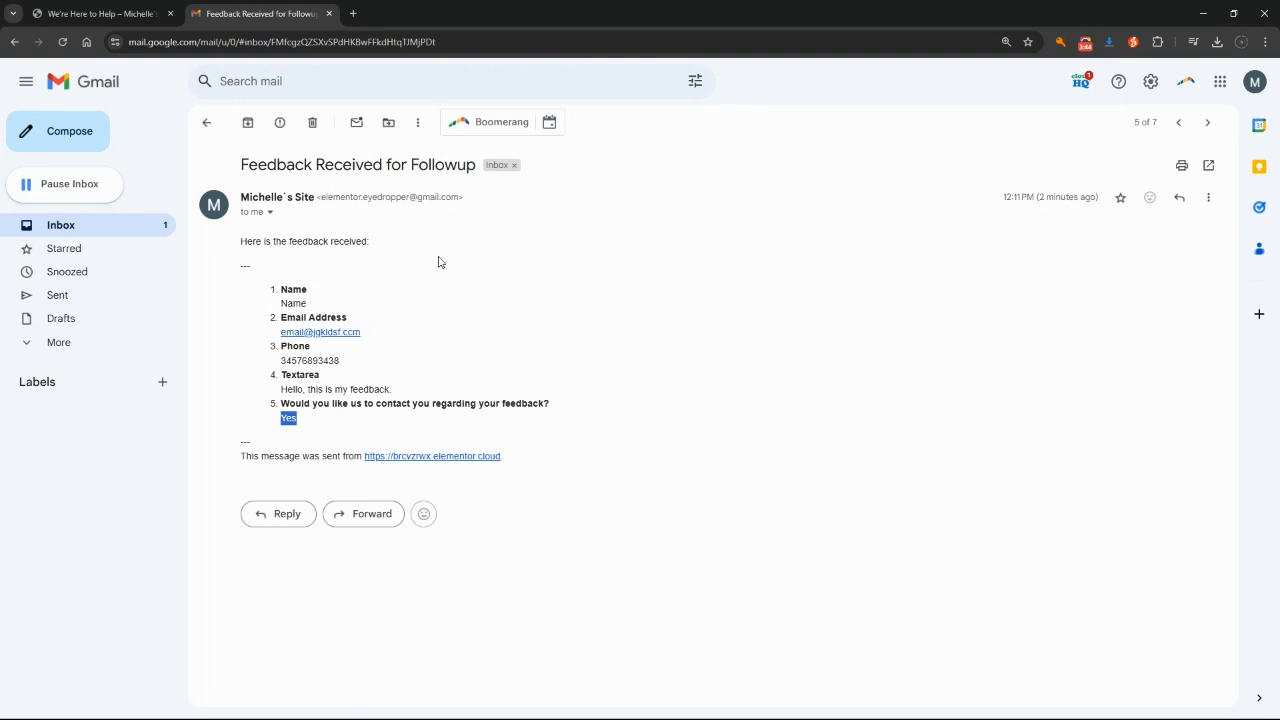
{"action": "left_click", "coordinate": [207, 124]}
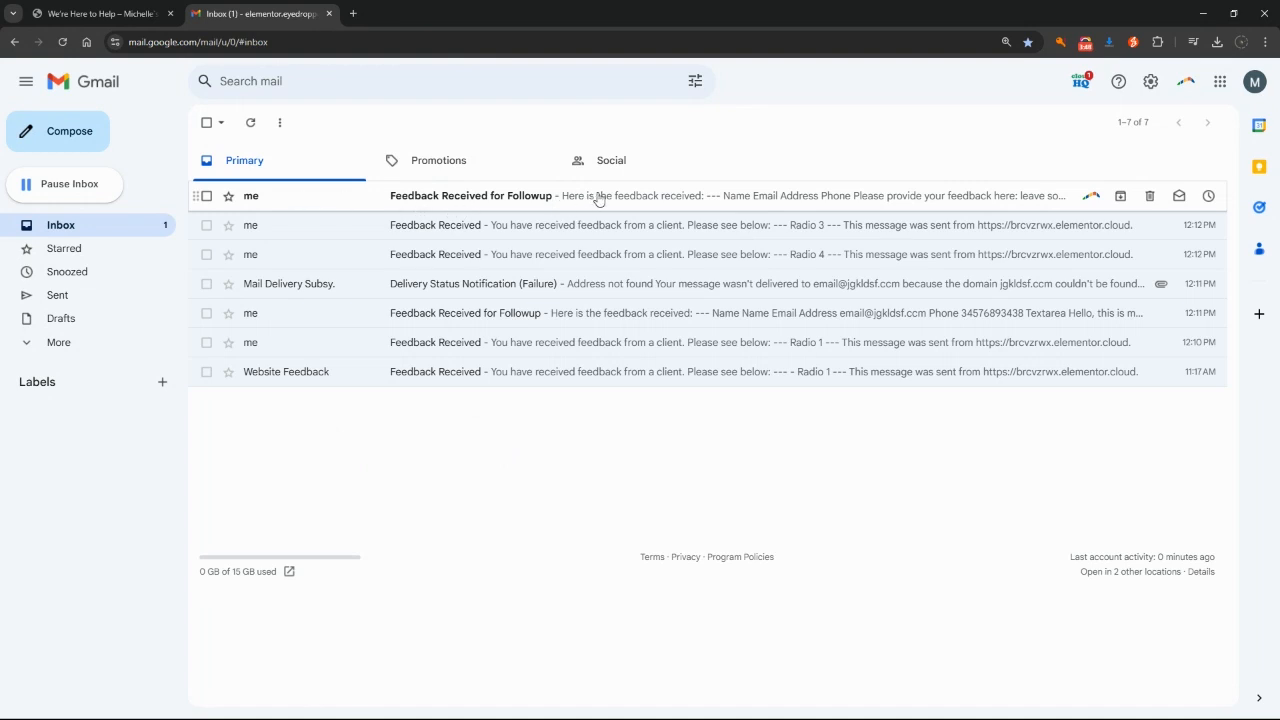
Step: Confirm the newest Followup email shows 'leave some feedback!' with No, then return to the form page
{"action": "left_click", "coordinate": [645, 203]}
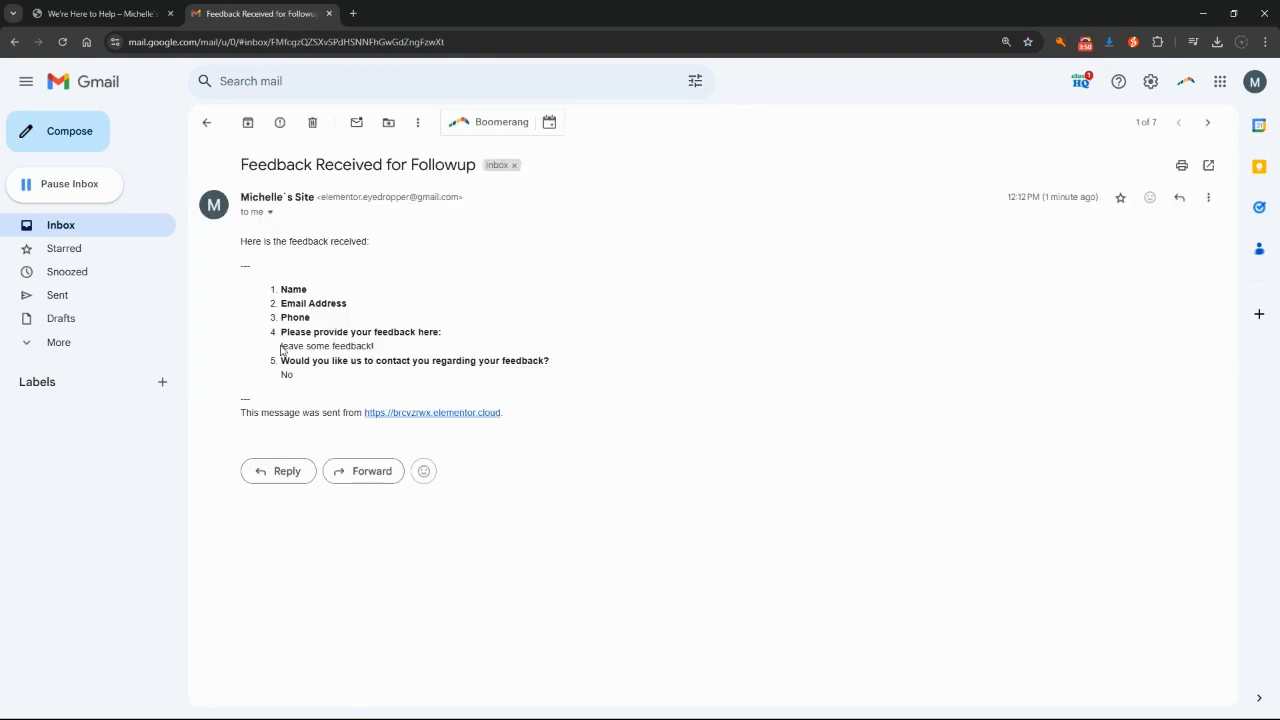
{"action": "left_click_drag", "start_coordinate": [282, 349], "coordinate": [364, 366]}
{"action": "double_click", "coordinate": [283, 375]}
{"action": "left_click", "coordinate": [206, 123]}
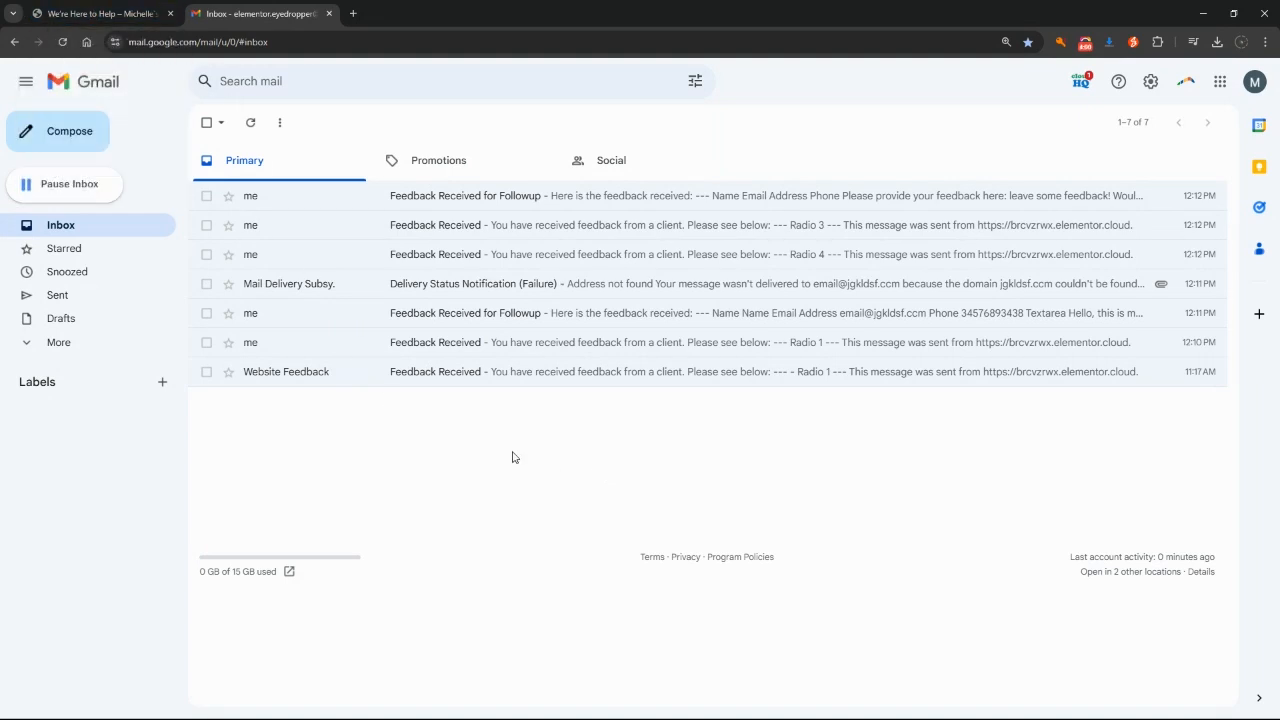
{"action": "left_click", "coordinate": [110, 8]}
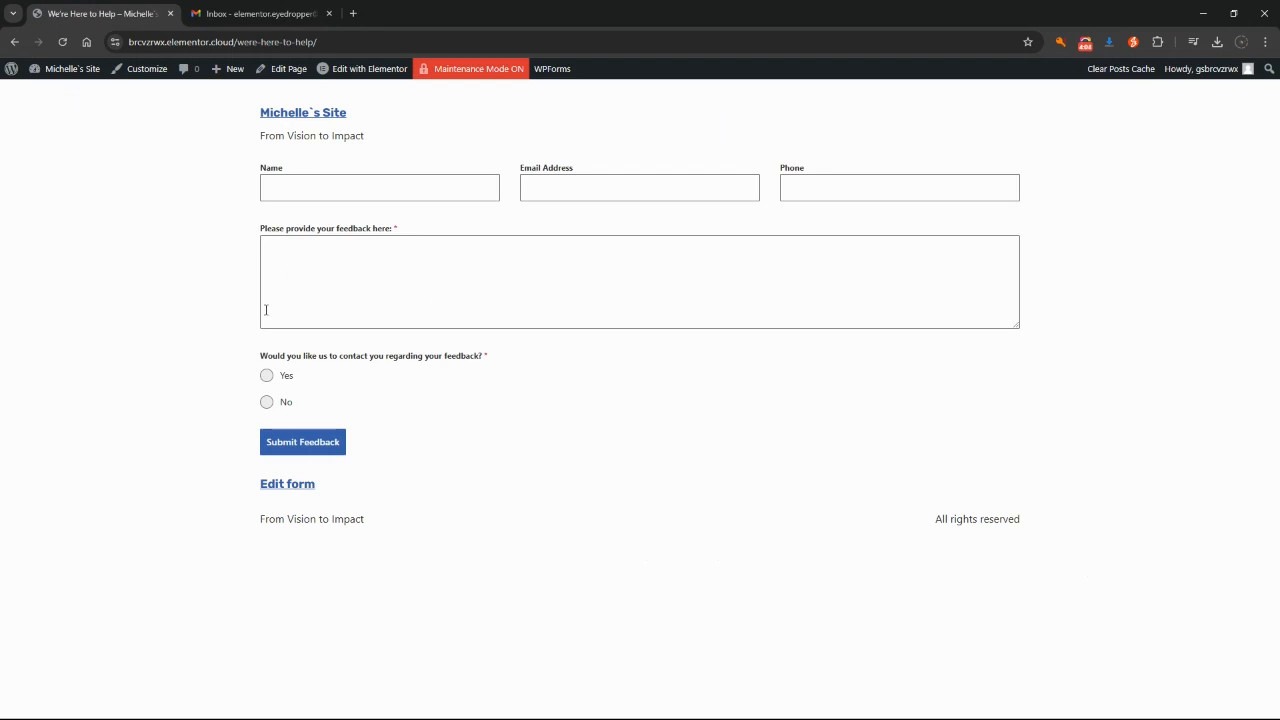
Step: Go from the public form to Forminator's Submissions page for the We're here to help feedback form
{"action": "mouse_move", "coordinate": [65, 75]}
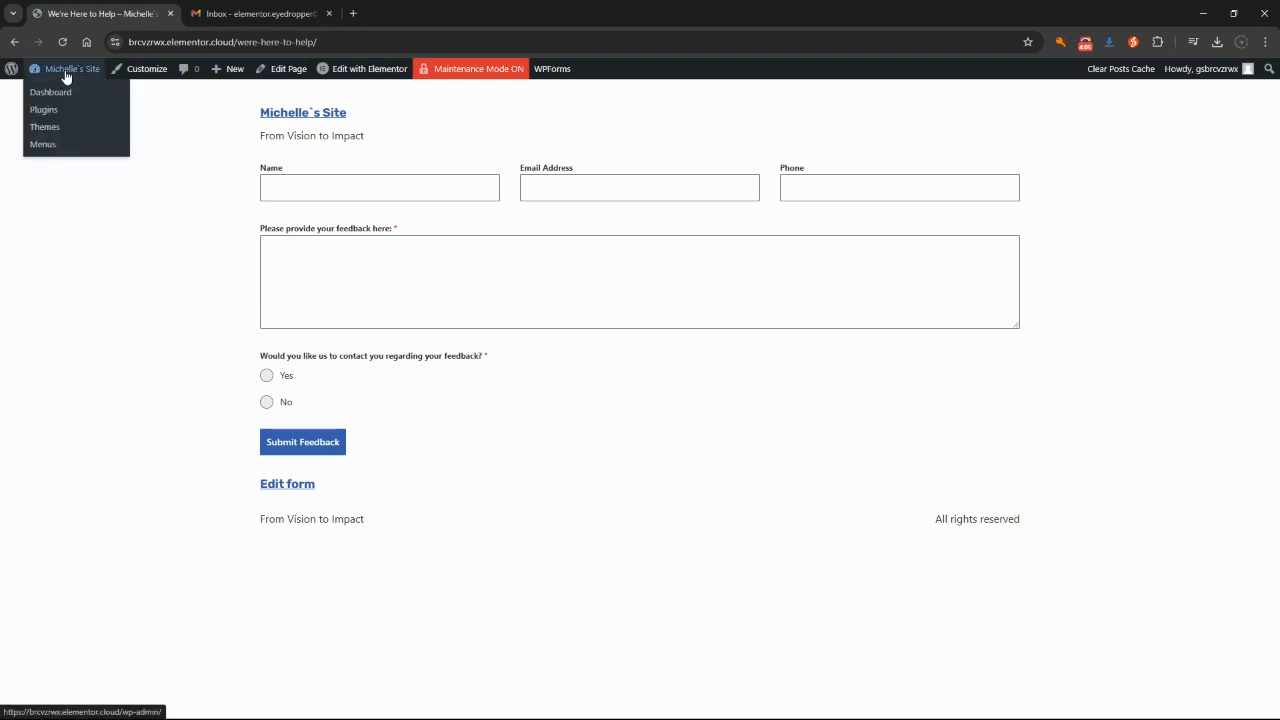
{"action": "left_click", "coordinate": [64, 69]}
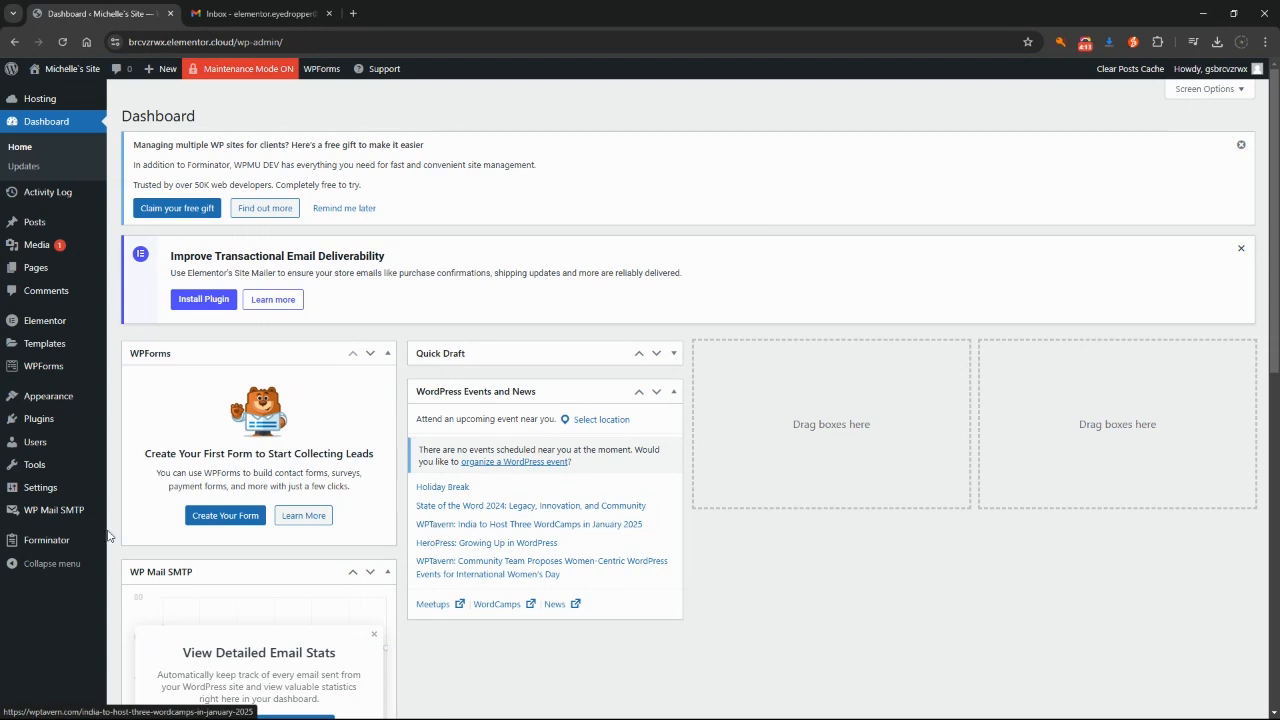
{"action": "mouse_move", "coordinate": [60, 549]}
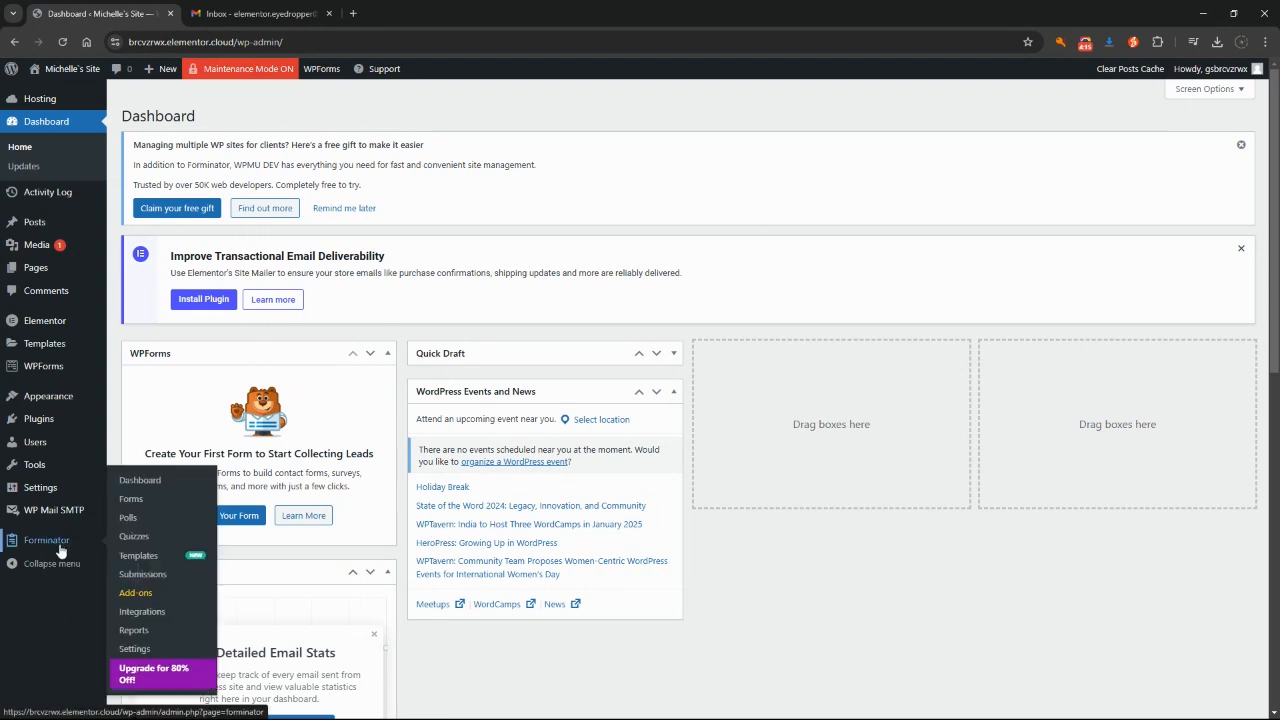
{"action": "left_click", "coordinate": [142, 577]}
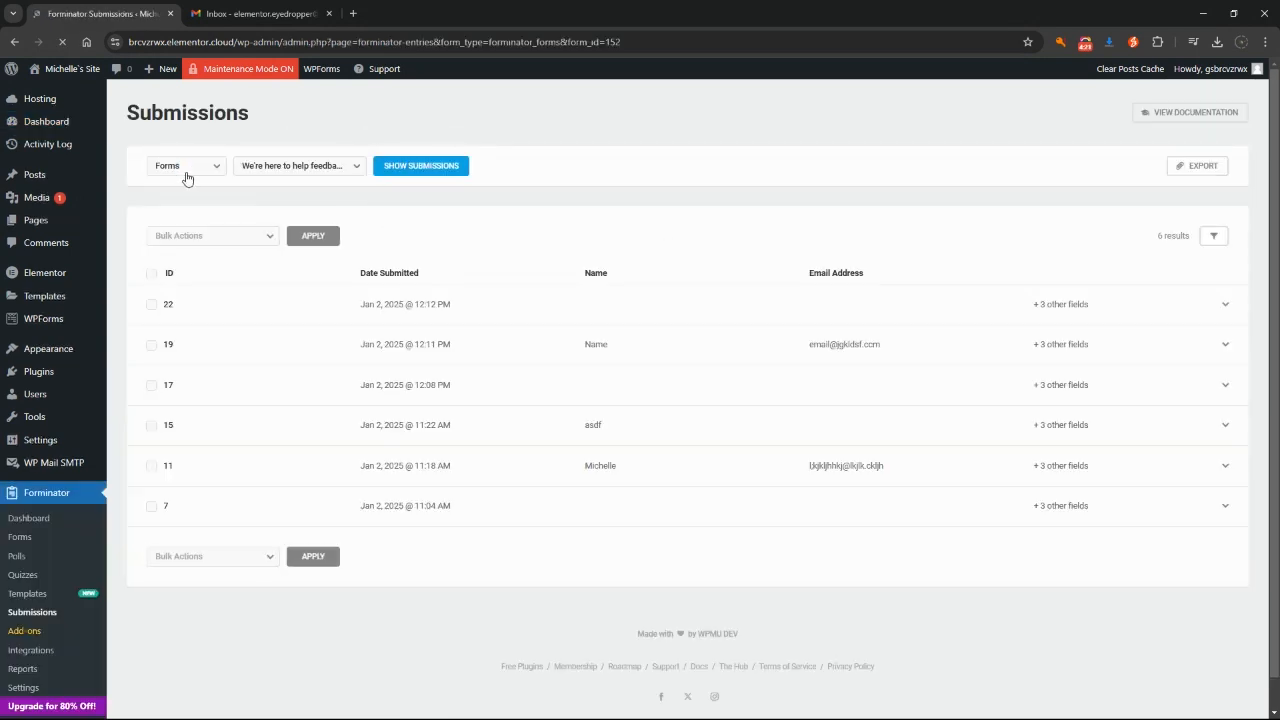
Step: Show the How did we do? form's submissions and expand entry 21 to see its rating
{"action": "left_click", "coordinate": [303, 170]}
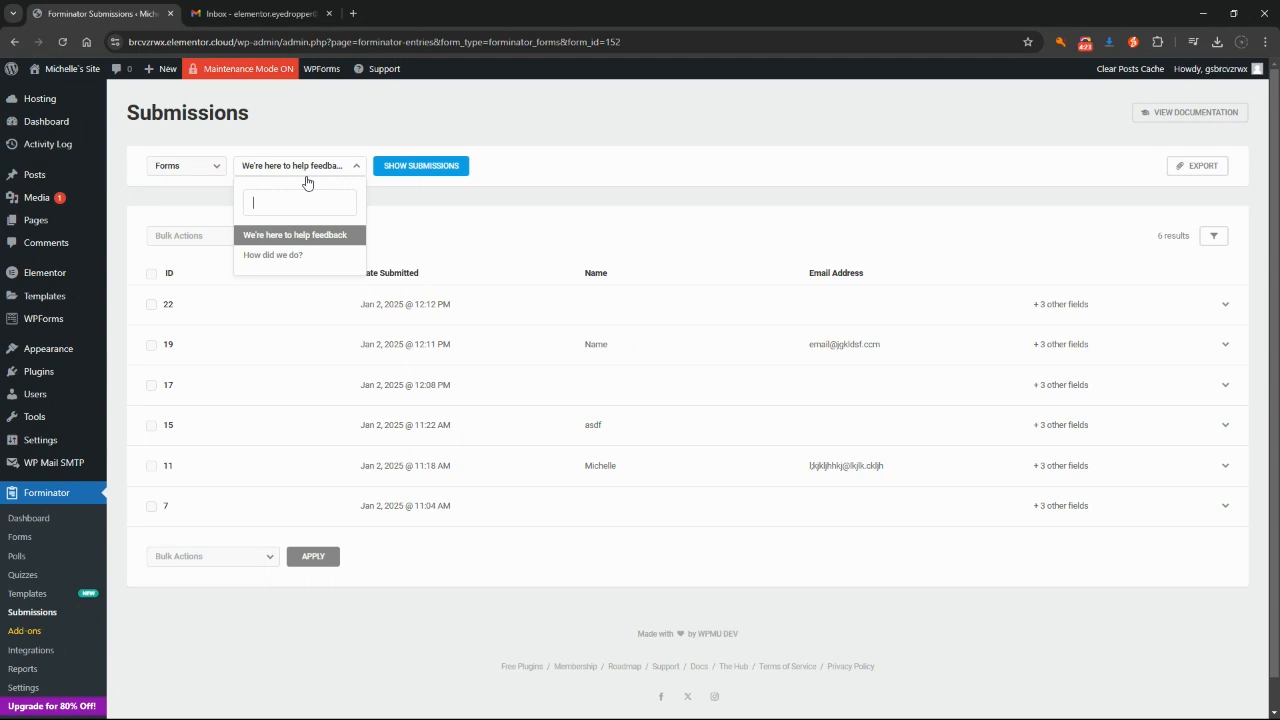
{"action": "left_click", "coordinate": [263, 257]}
{"action": "left_click", "coordinate": [440, 168]}
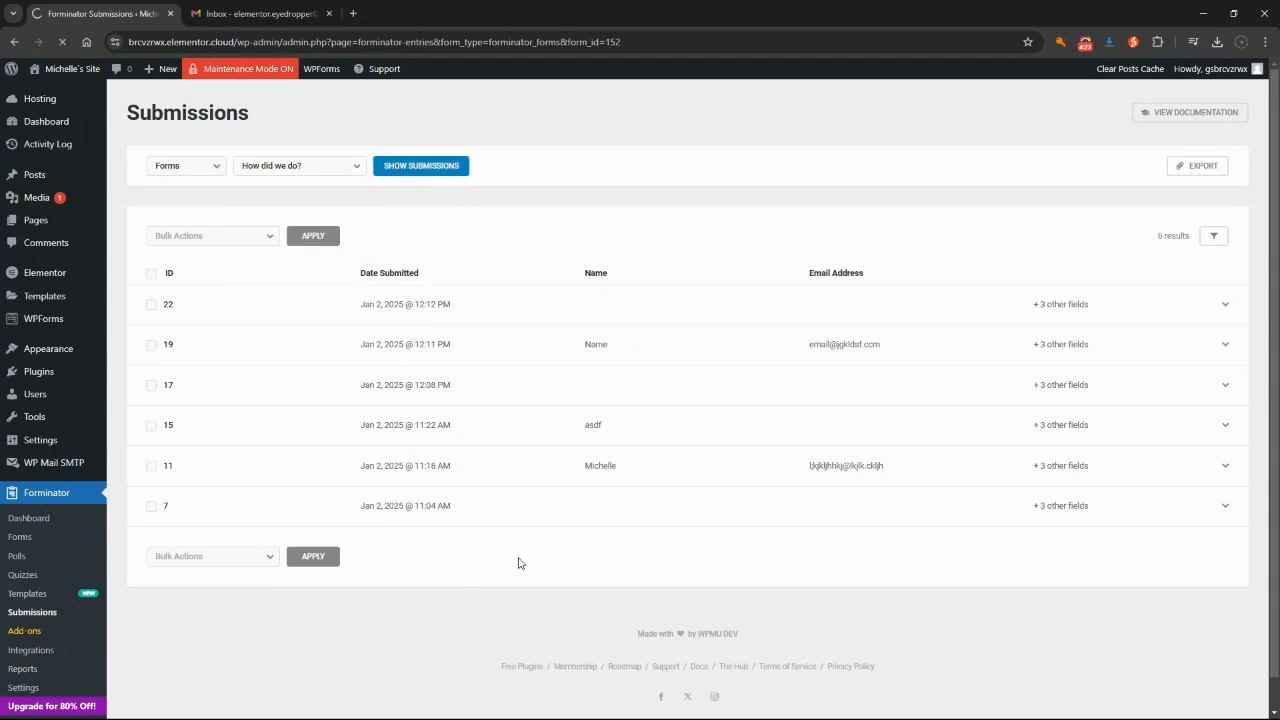
{"action": "scroll", "coordinate": [737, 449], "scroll_direction": "down", "scroll_amount": 5}
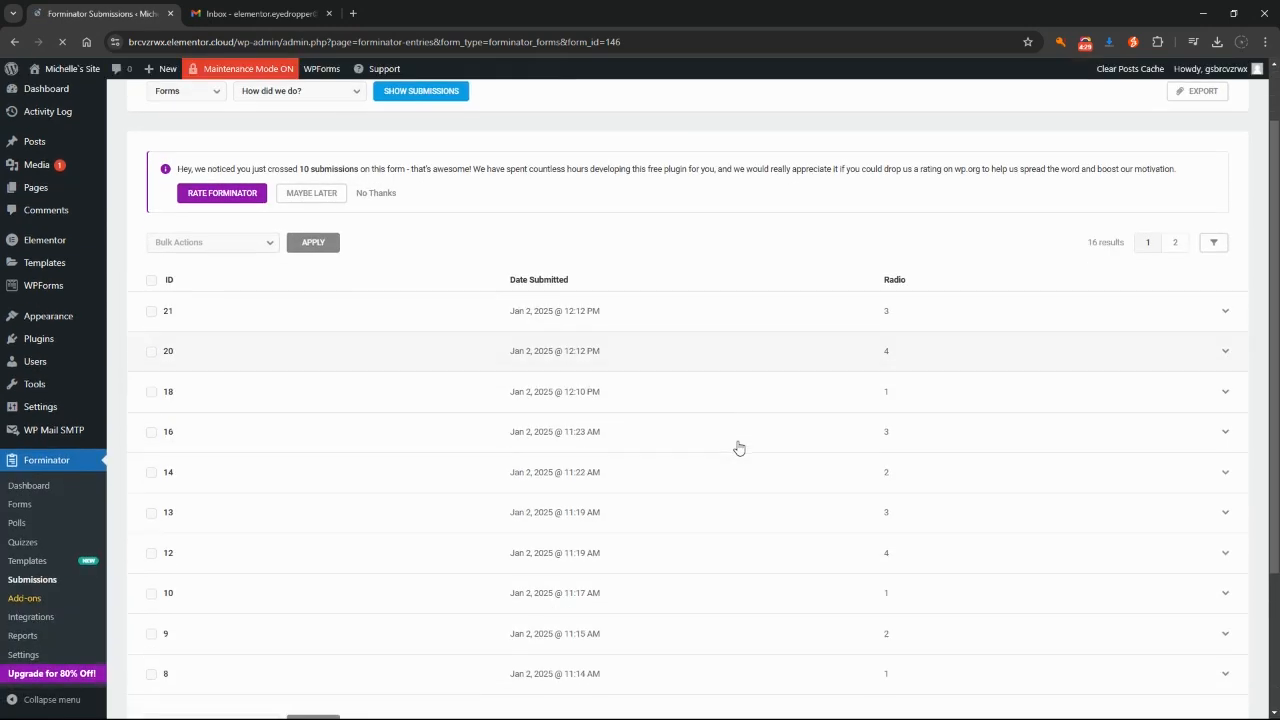
{"action": "scroll", "coordinate": [724, 515], "scroll_direction": "up", "scroll_amount": 3}
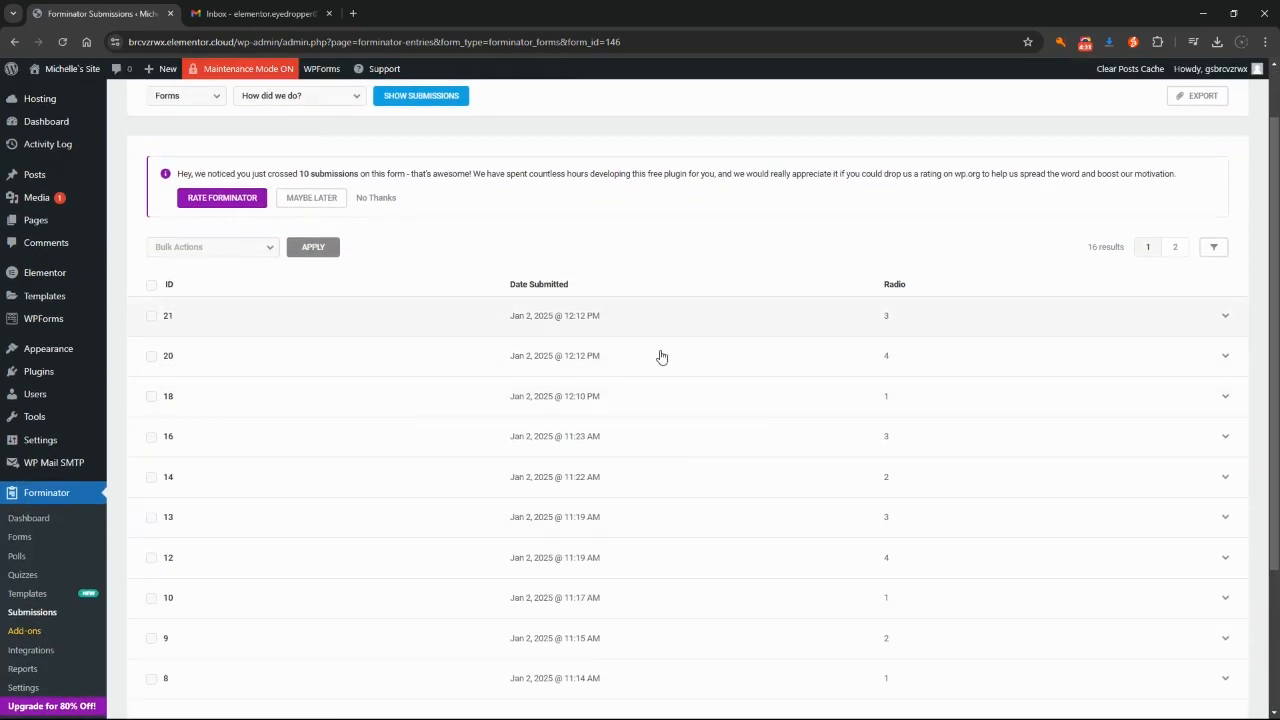
{"action": "scroll", "coordinate": [423, 350], "scroll_direction": "up", "scroll_amount": 1}
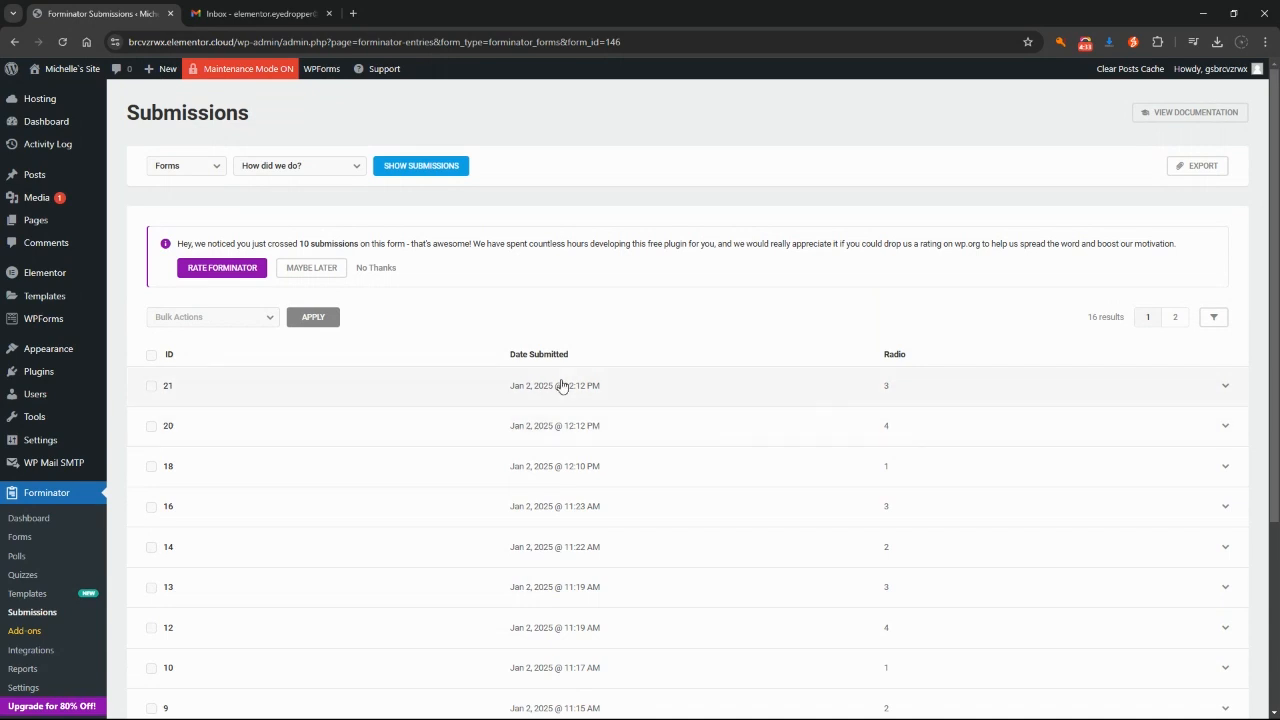
{"action": "left_click", "coordinate": [616, 388]}
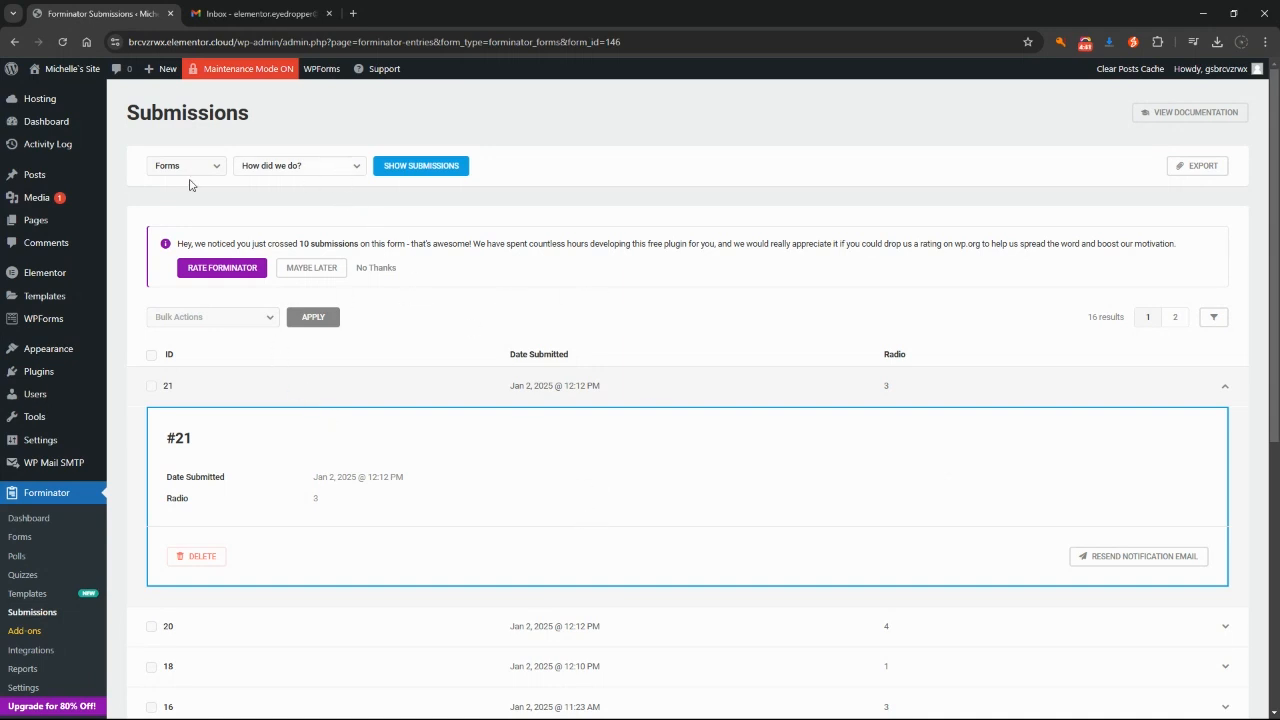
Step: Switch the submissions list back to the We're here to help feedback form
{"action": "left_click", "coordinate": [320, 168]}
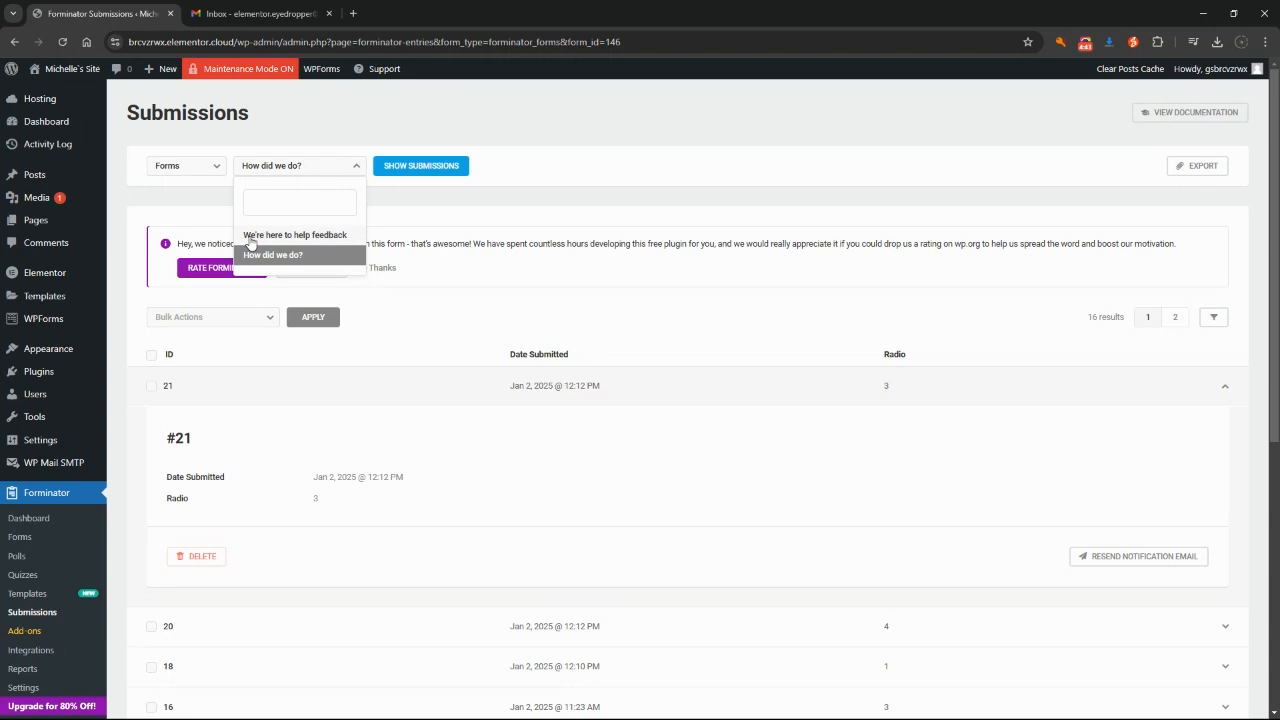
{"action": "left_click", "coordinate": [304, 238]}
{"action": "left_click", "coordinate": [406, 174]}
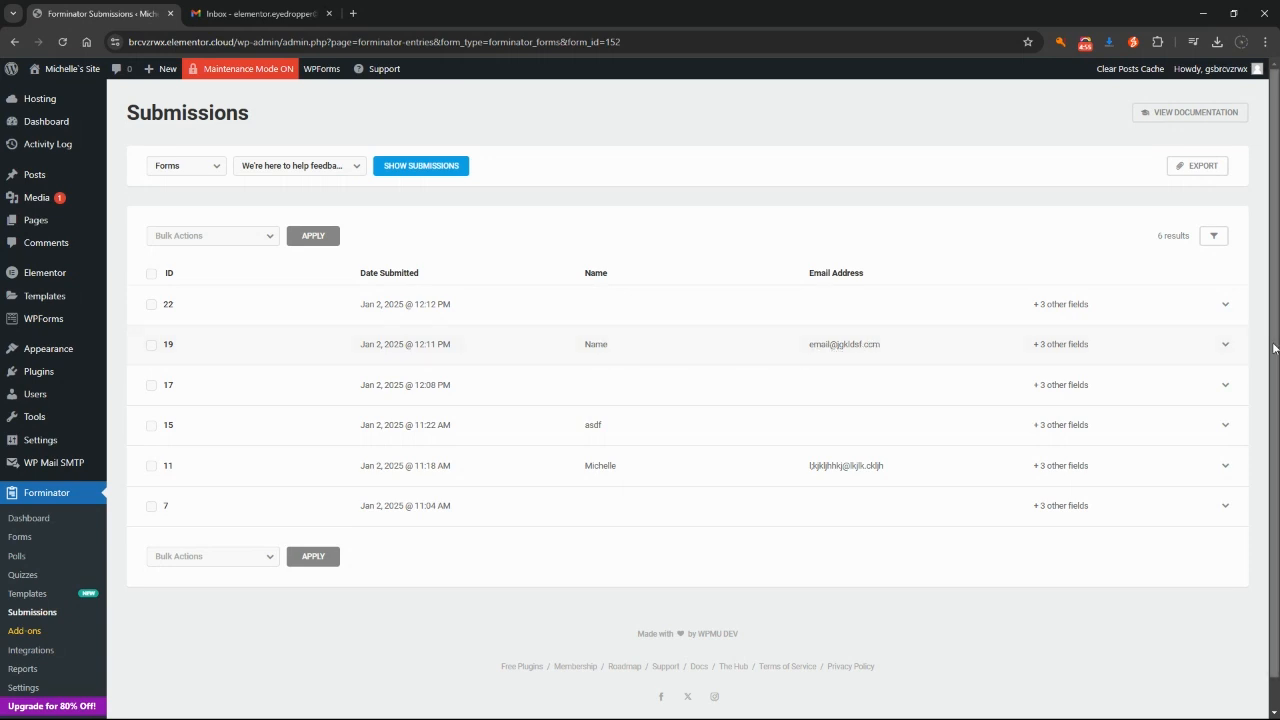
{"action": "left_click", "coordinate": [1226, 347]}
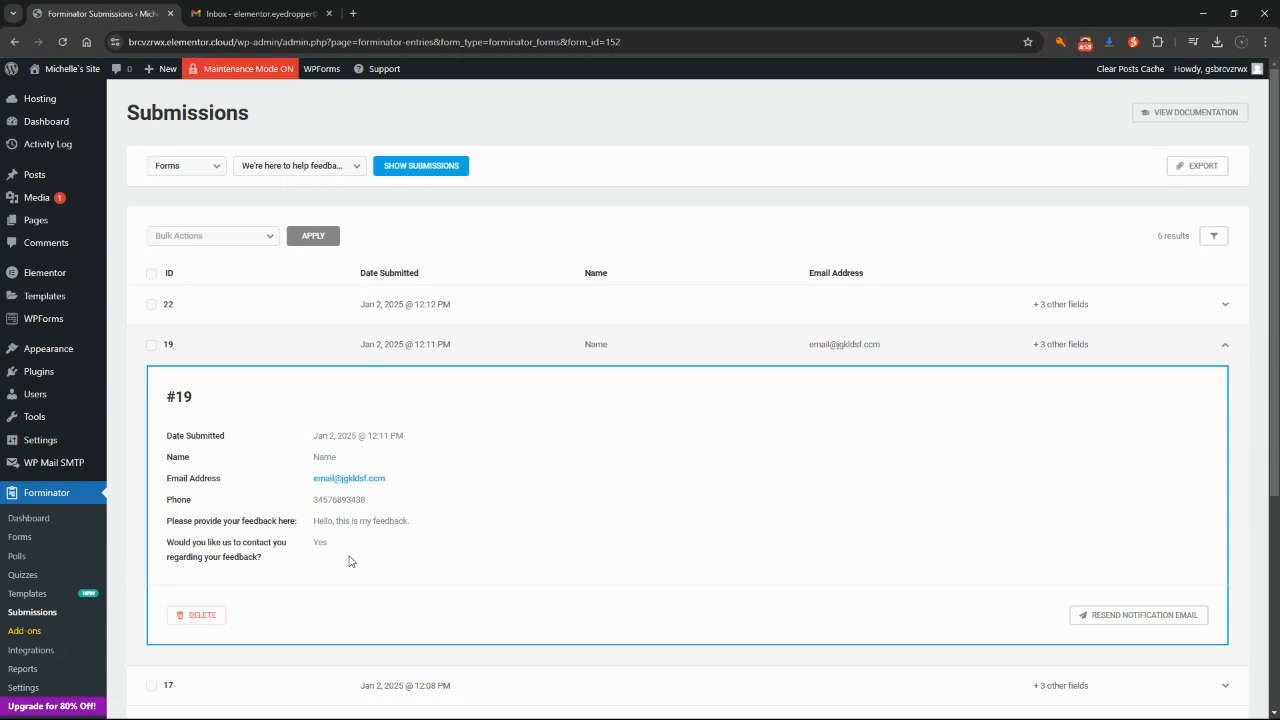
{"action": "left_click", "coordinate": [1227, 308]}
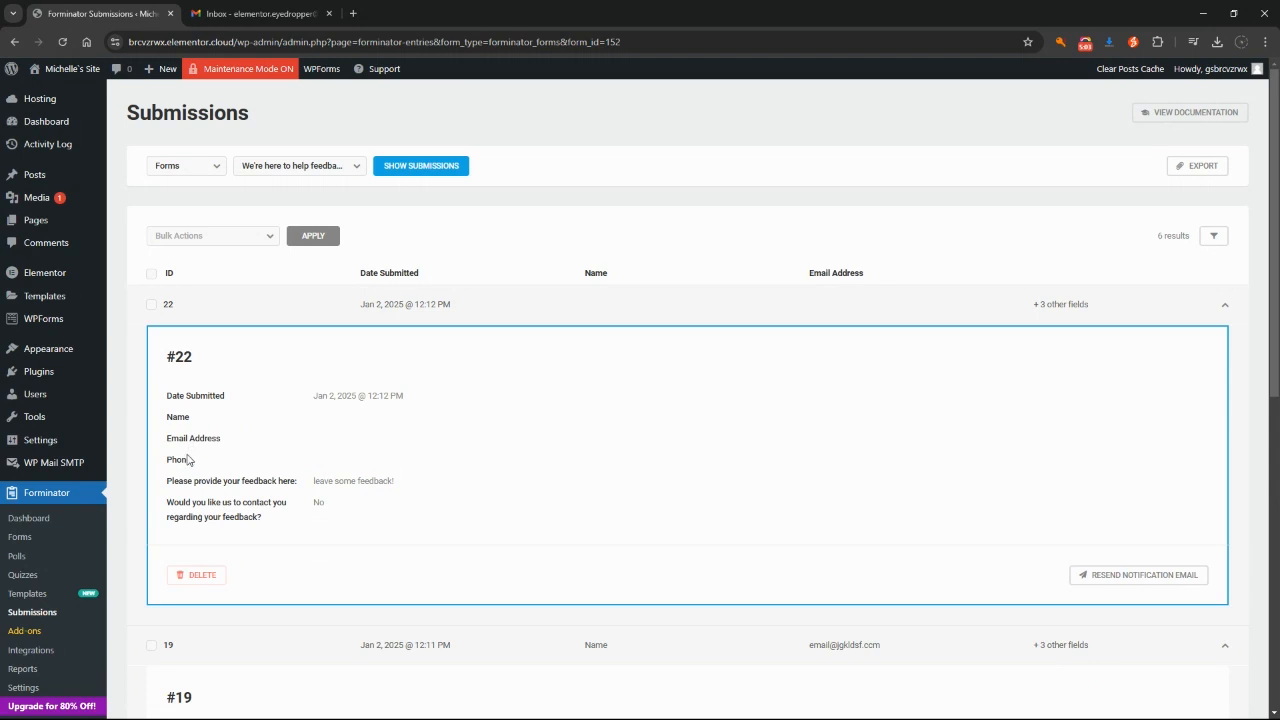
{"action": "left_click_drag", "start_coordinate": [312, 484], "coordinate": [413, 485]}
{"action": "left_click_drag", "start_coordinate": [310, 504], "coordinate": [333, 513]}
{"action": "left_click", "coordinate": [471, 306]}
{"action": "left_click", "coordinate": [486, 340]}
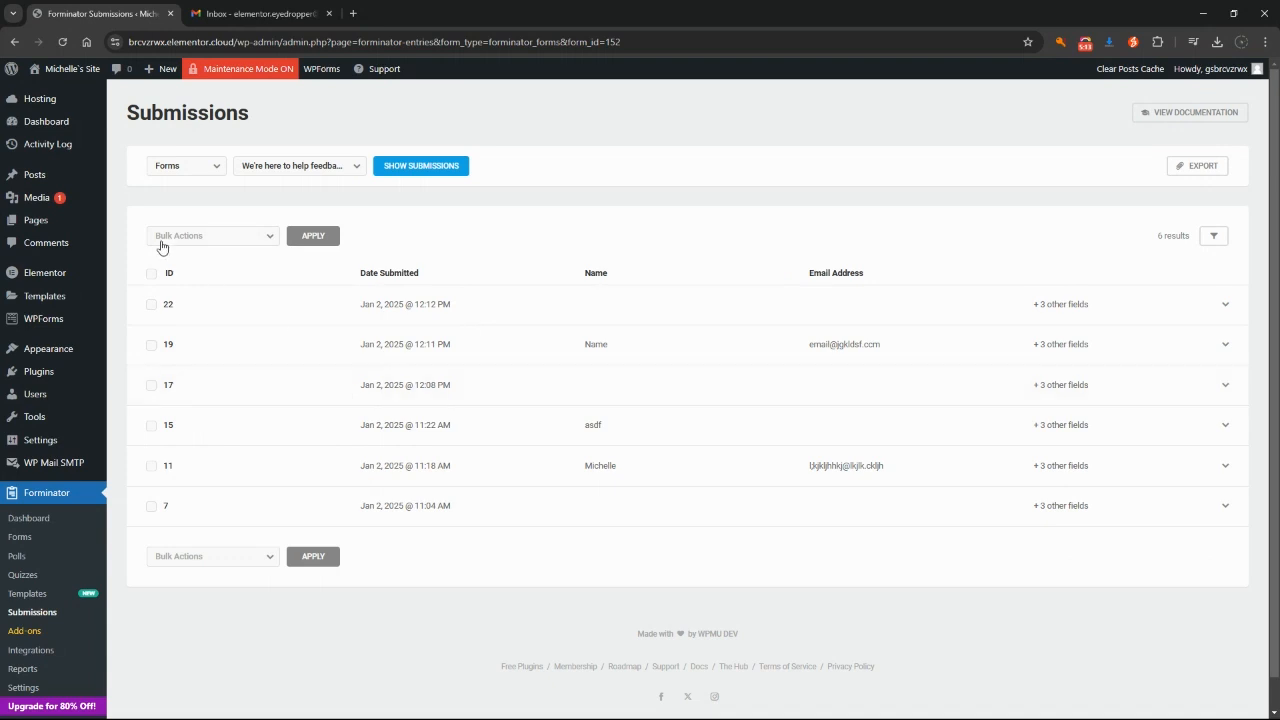
Step: Return to the WordPress admin Dashboard from the Submissions page
{"action": "left_click", "coordinate": [48, 124]}
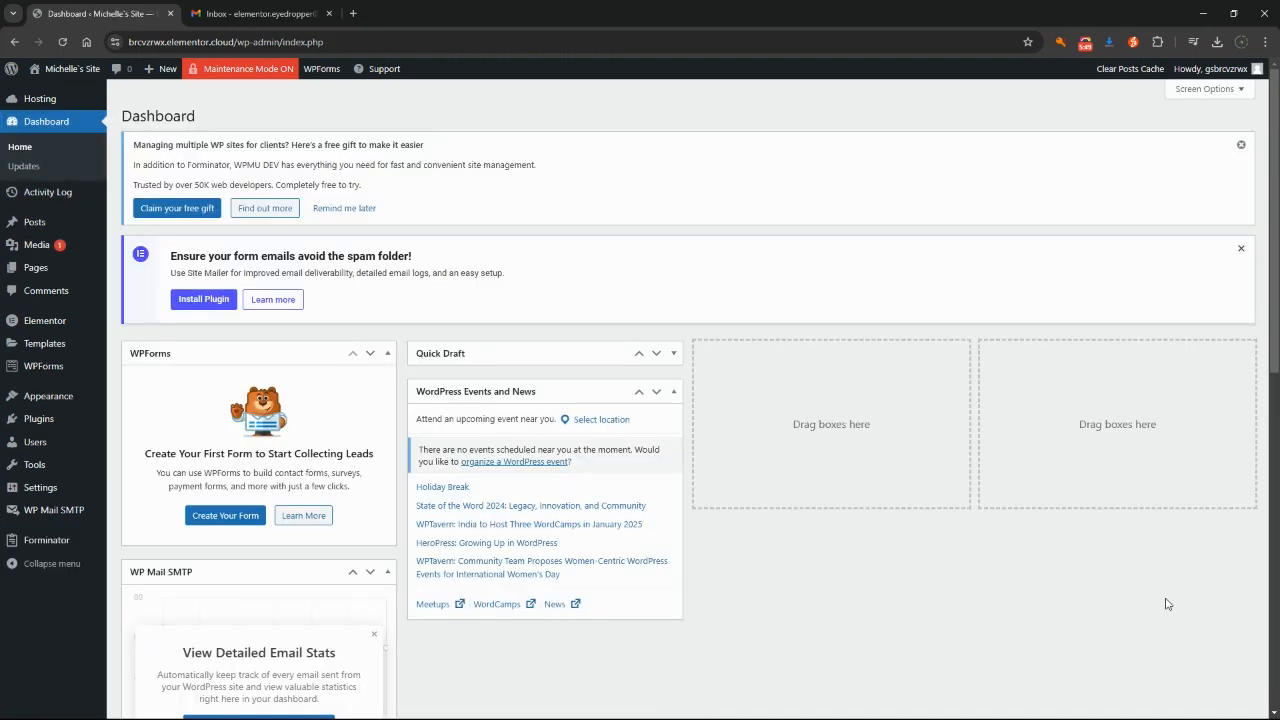